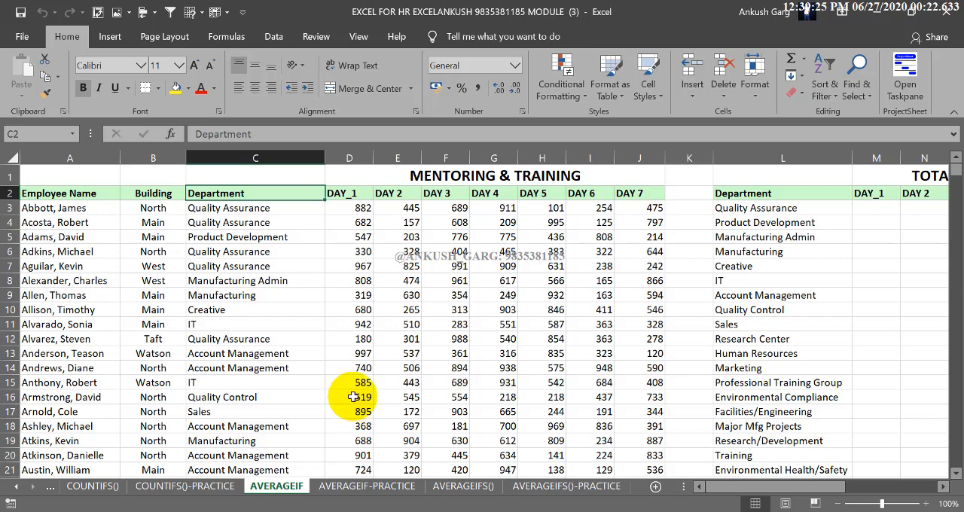
left_click(345, 397)
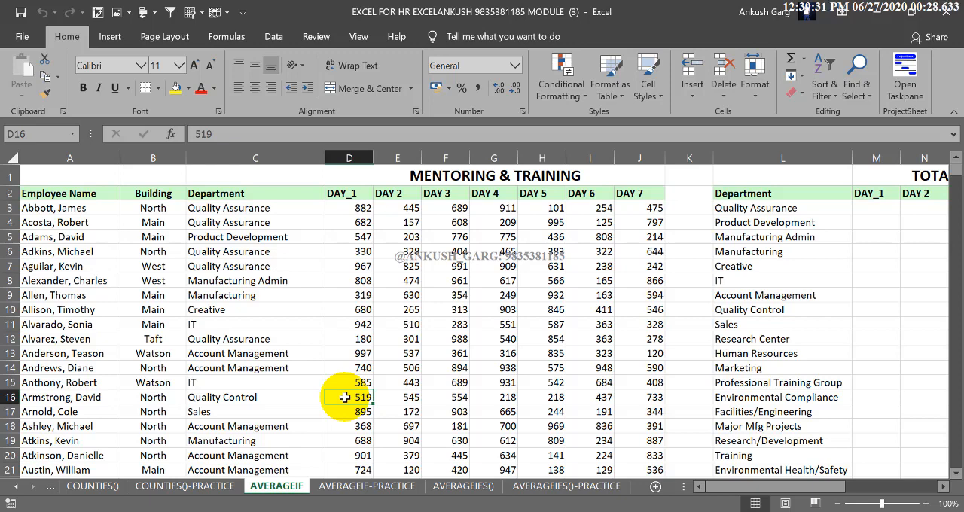
left_click(484, 279)
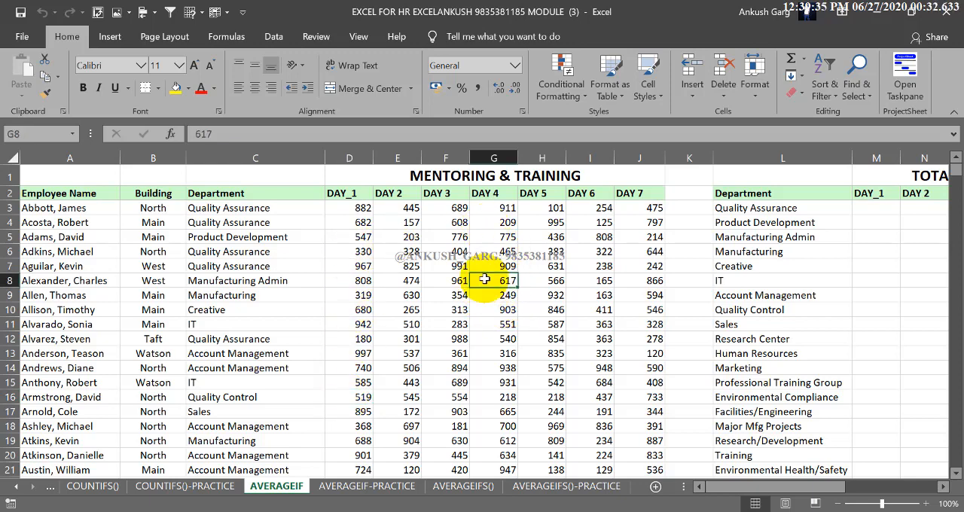
left_click(334, 252)
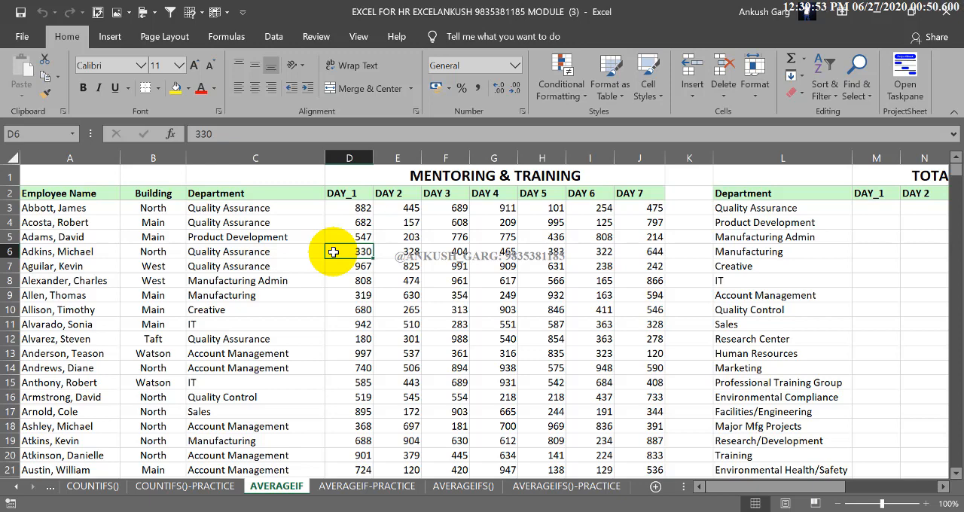
Start an AVERAGEIF formula in cell M3, the DAY_1 cell of the Quality Assurance row in the summary table.
left_click(870, 207)
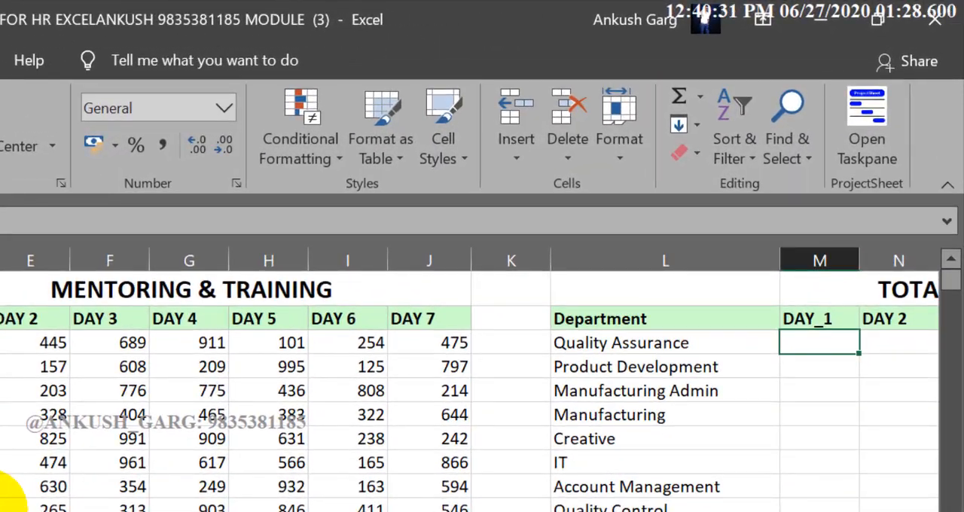
type("]")
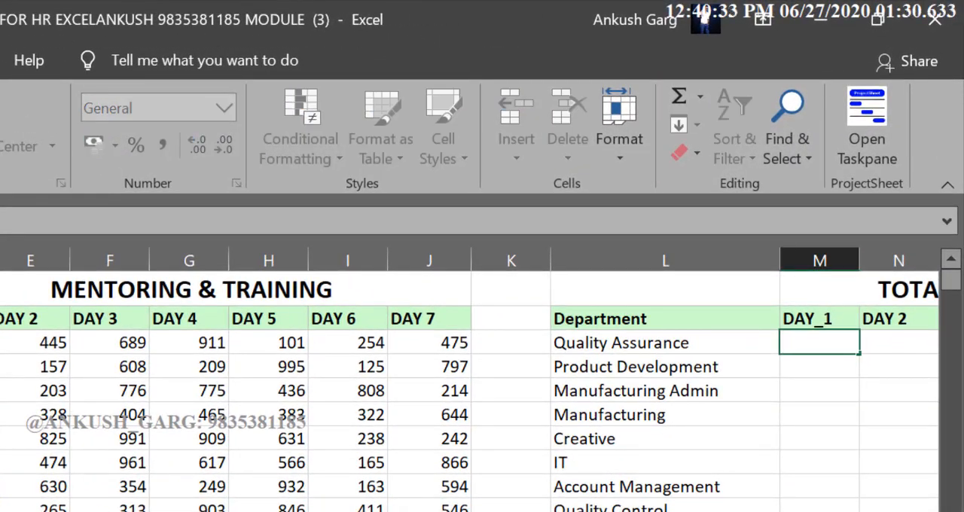
scroll(482, 391, "right", 1)
scroll(482, 392, "left", 1)
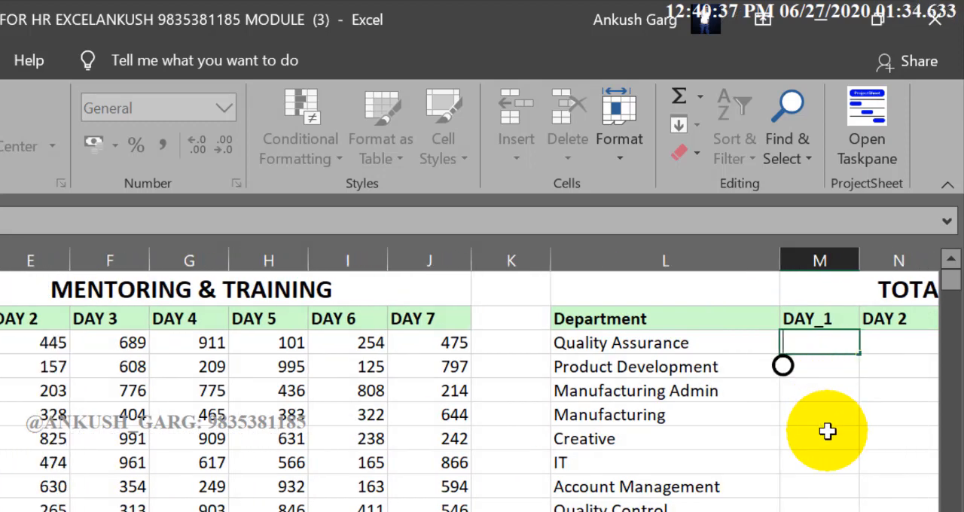
type("=")
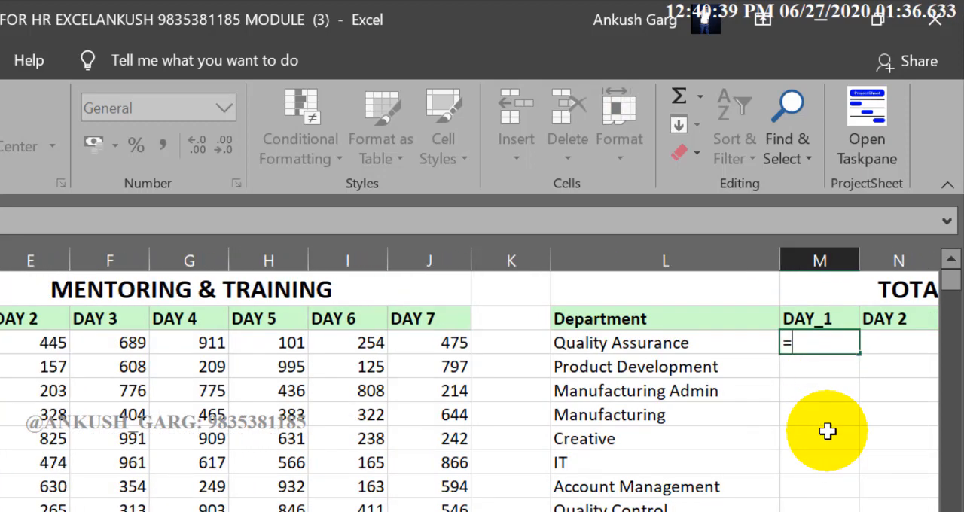
type("AVERA")
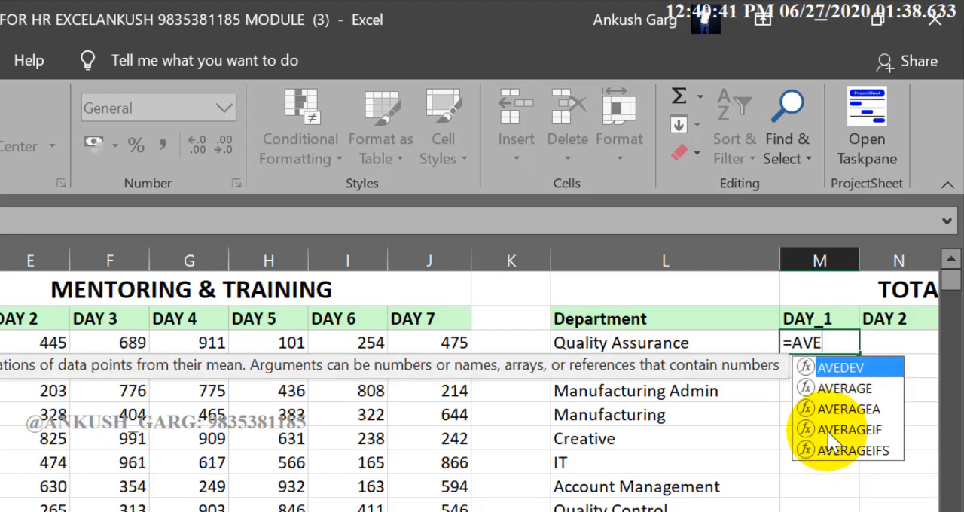
key("Down")
key("Down")
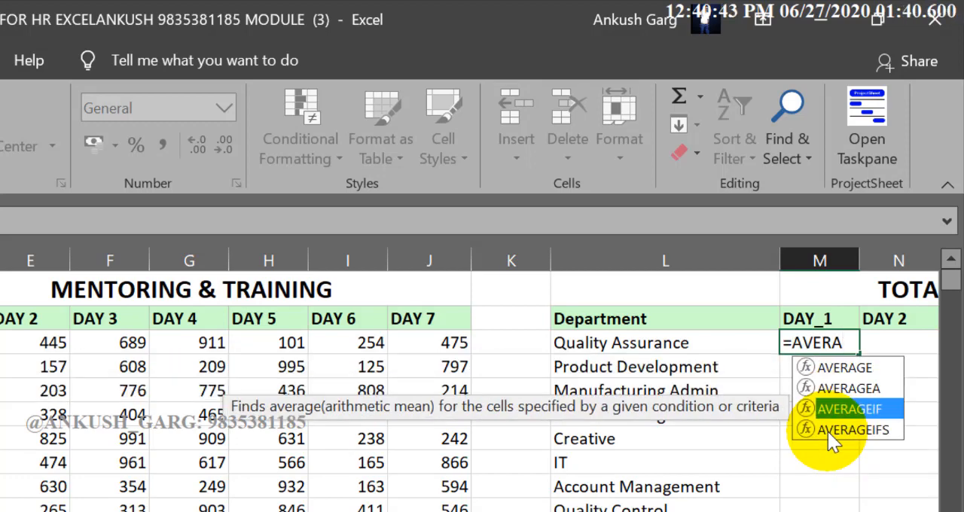
key("Tab")
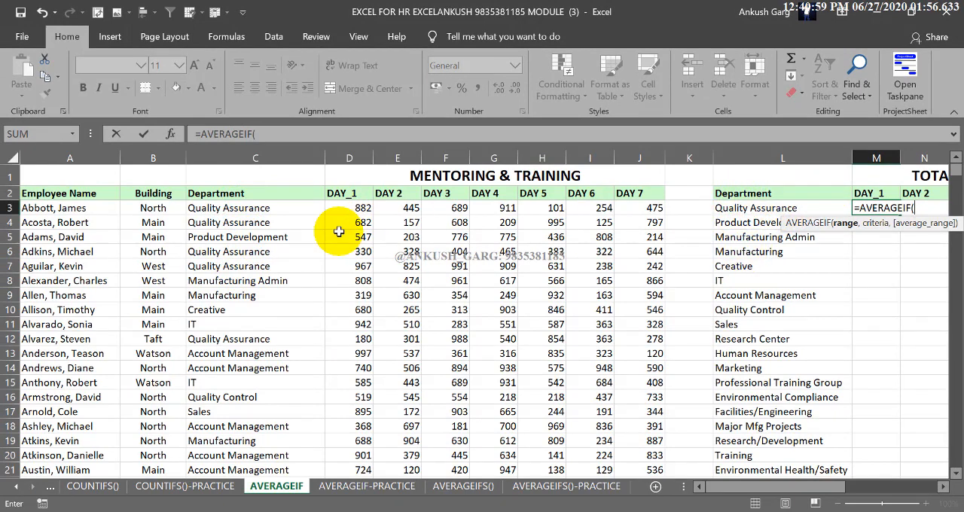
Enter the employee table's Department column, $C$2:$C$743, as the formula's absolute criteria range.
left_click(282, 195)
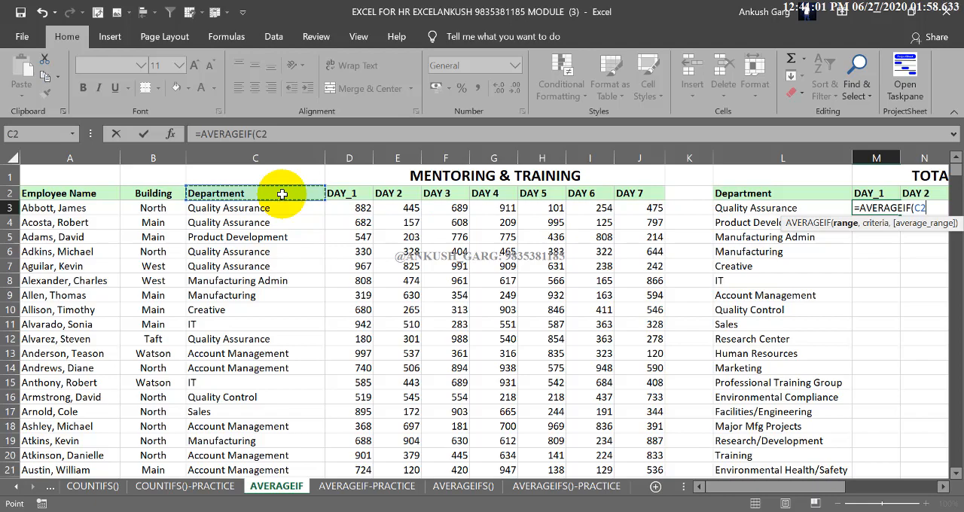
key("ctrl+shift+Down")
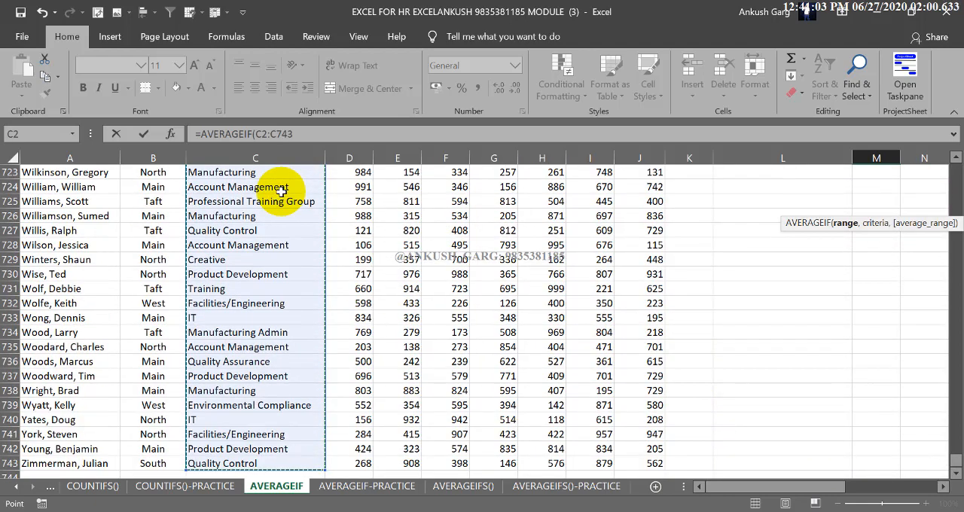
key("F4")
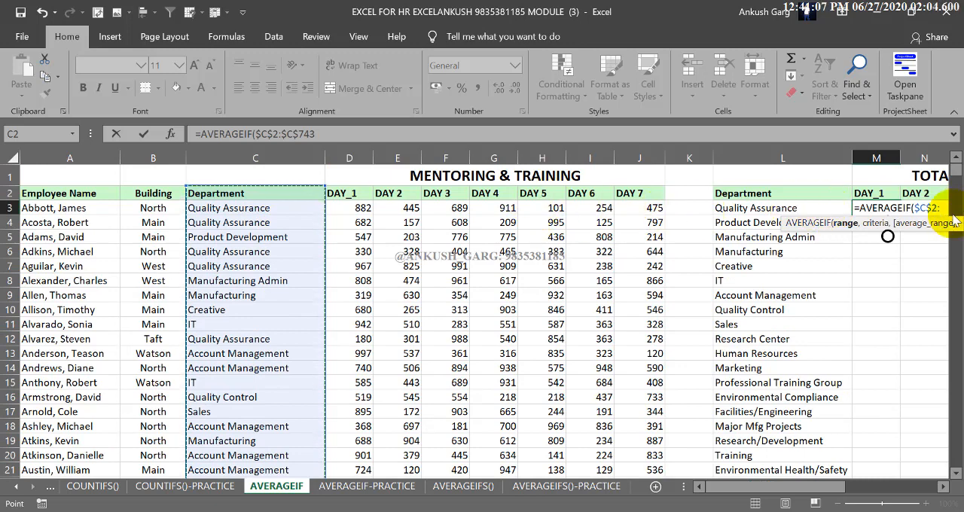
type(",")
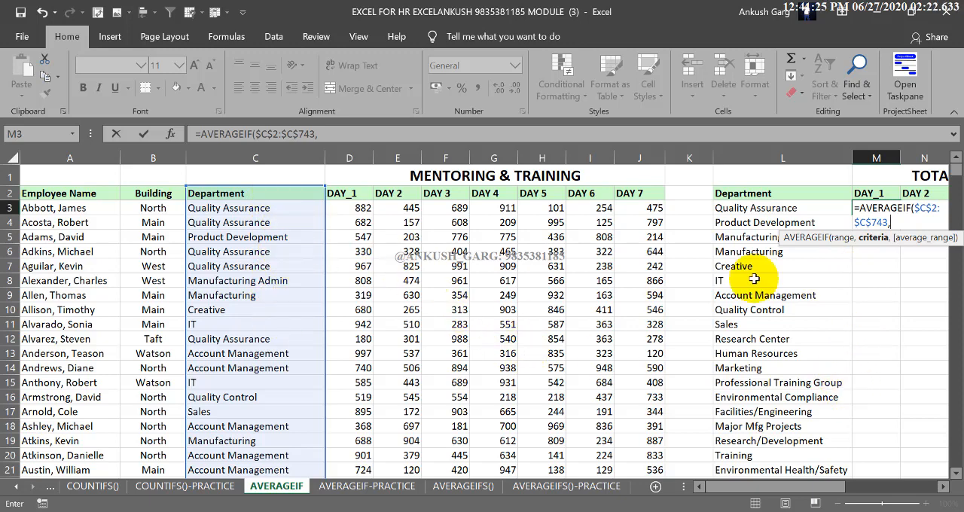
Complete the formula with L3 as the criterion and the absolute DAY_1 range $D$2:$D$743 as the average range.
left_click(829, 208)
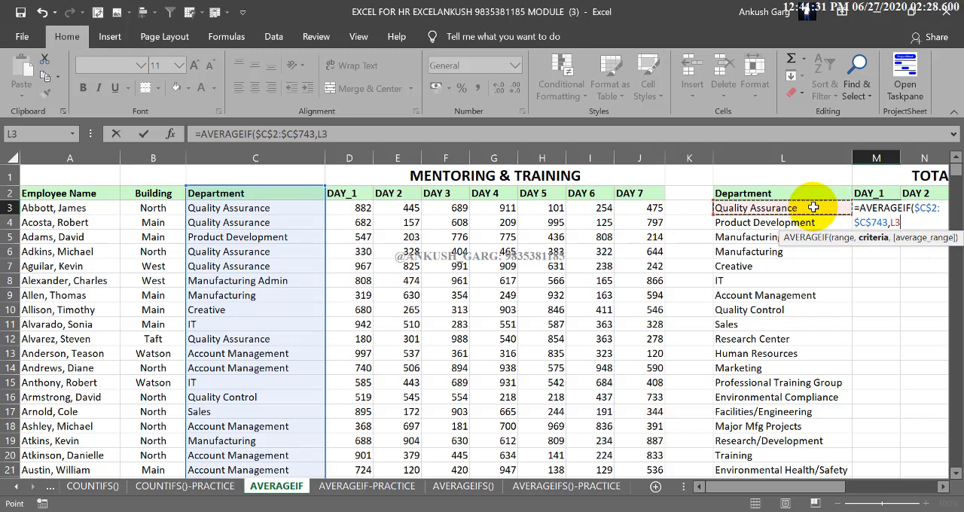
type(",")
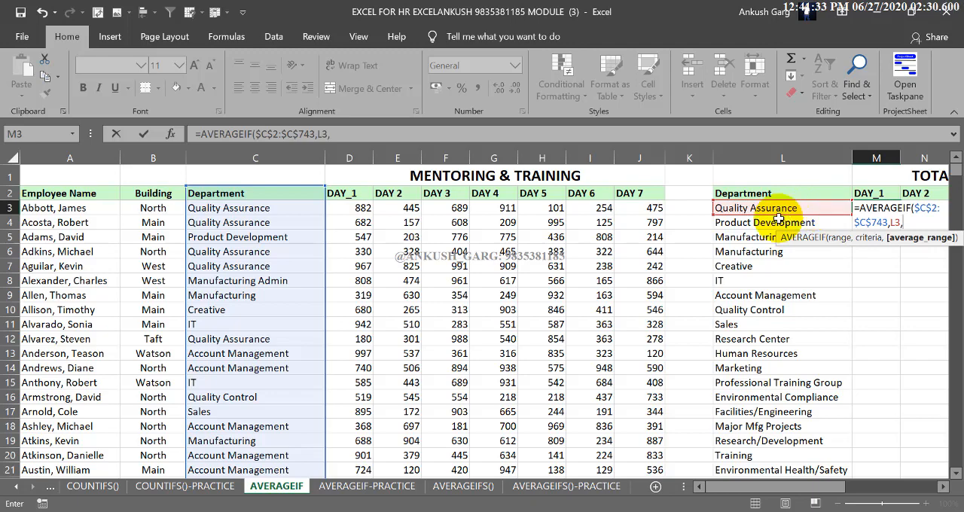
left_click(354, 194)
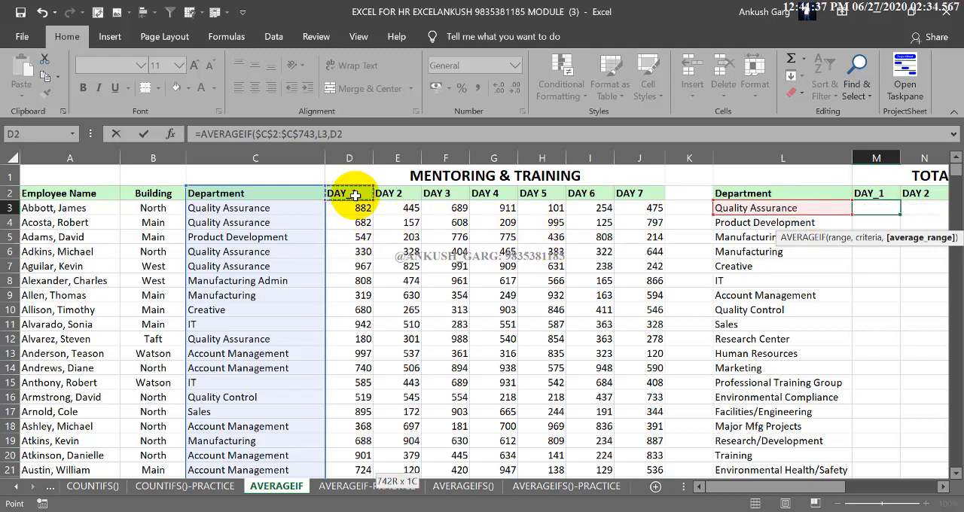
key("ctrl+shift+Down")
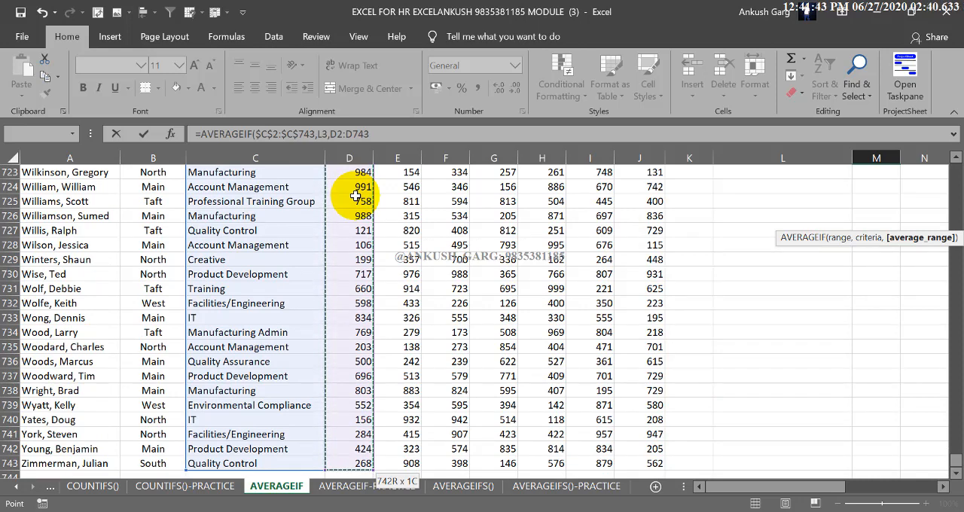
key("F4")
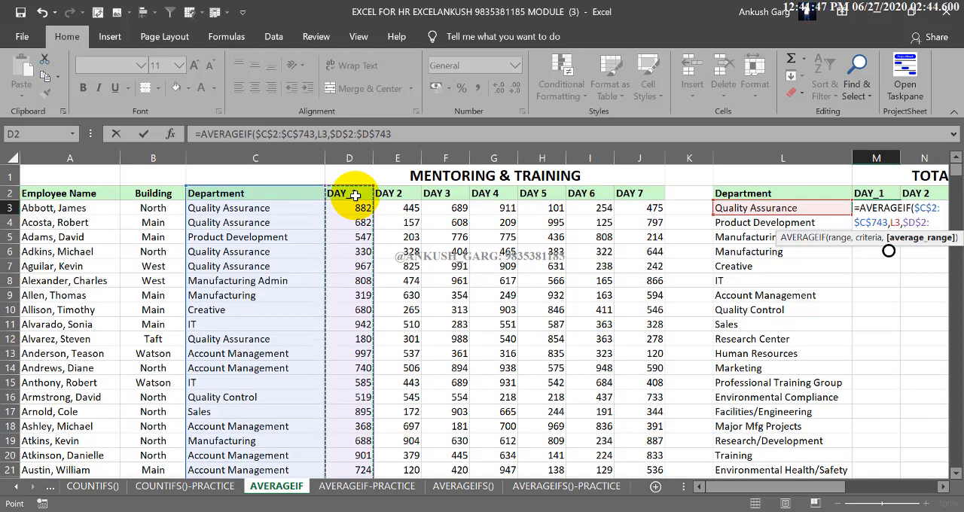
key("Return")
Widen column M slightly and format the average in M3 to show no decimal places.
left_click(874, 206)
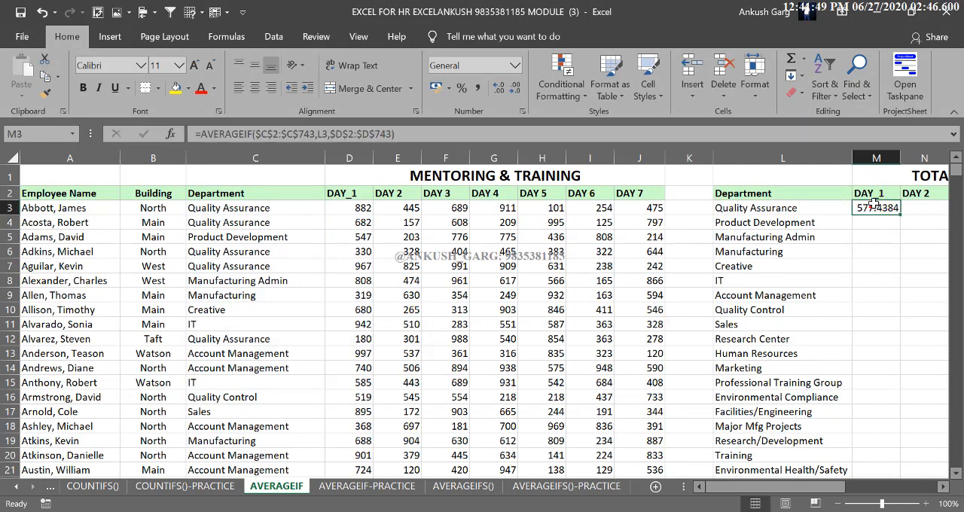
left_click_drag(901, 157, 908, 157)
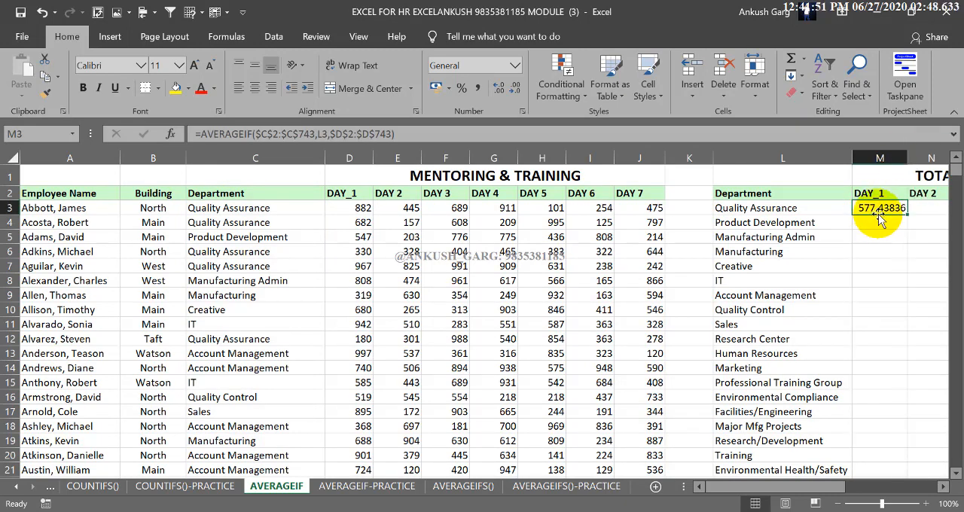
left_click(497, 94)
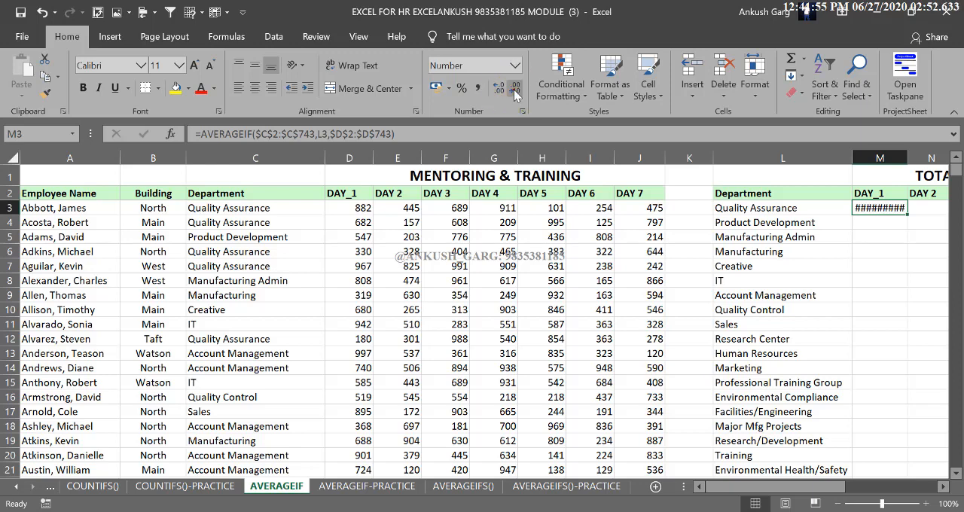
left_click(515, 95)
left_click(515, 94)
left_click(516, 94)
left_click(515, 94)
left_click(515, 94)
left_click(515, 94)
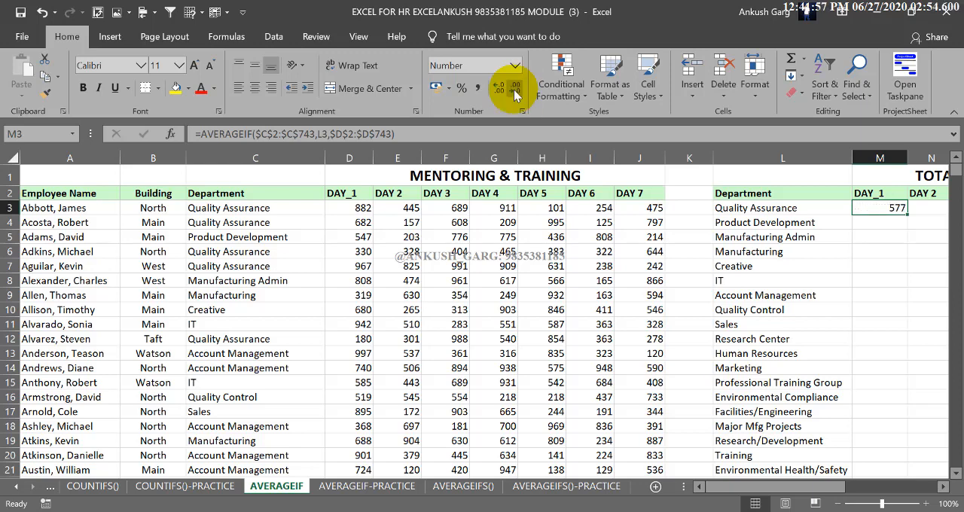
Fill the AVERAGEIF formula from M3 down the DAY_1 column for all listed departments.
double_click(907, 215)
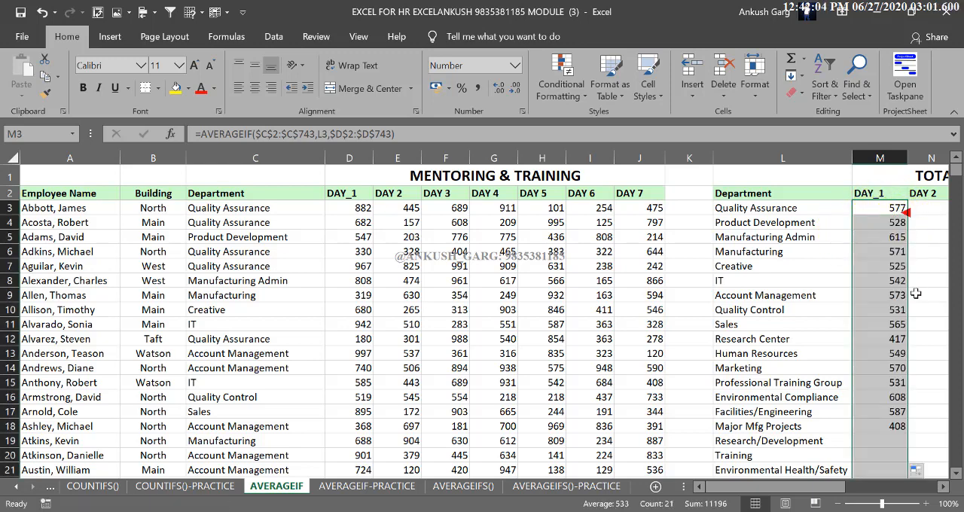
left_click(890, 211)
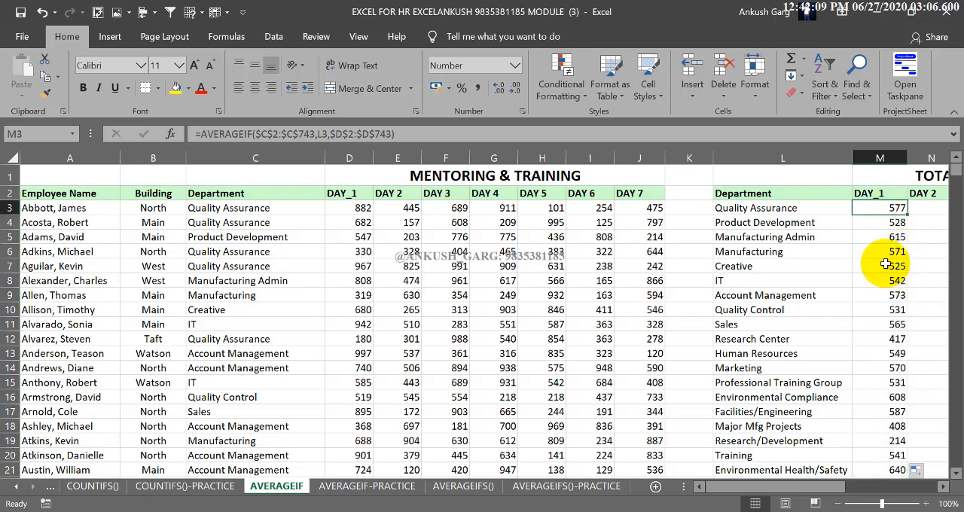
Review the DAY_1 averages and formulas in the Quality Assurance and Product Development rows of the summary table.
left_click_drag(787, 208, 893, 215)
left_click(888, 210)
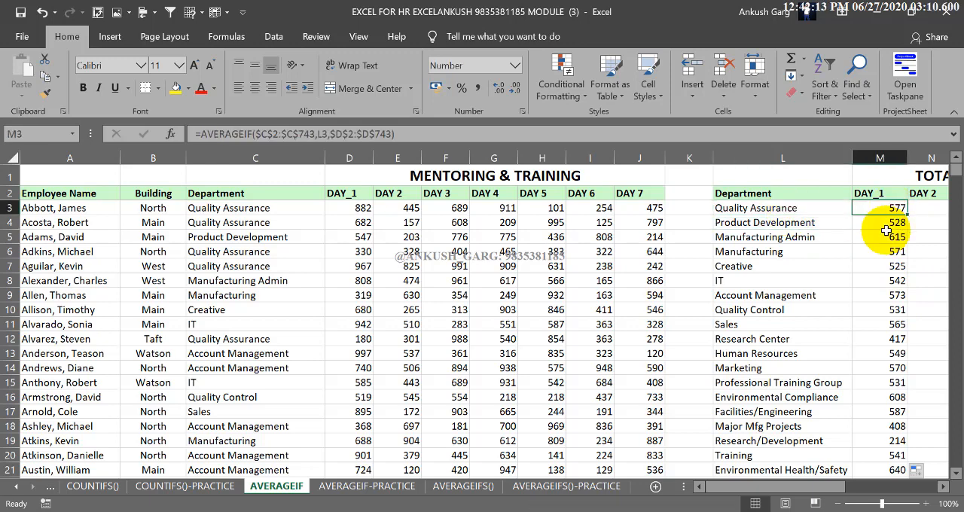
left_click(818, 208)
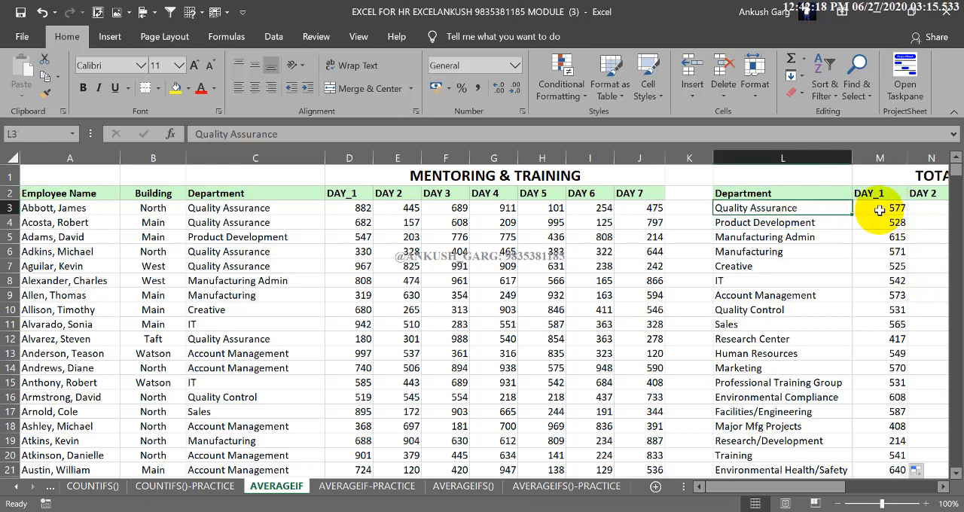
left_click(828, 223)
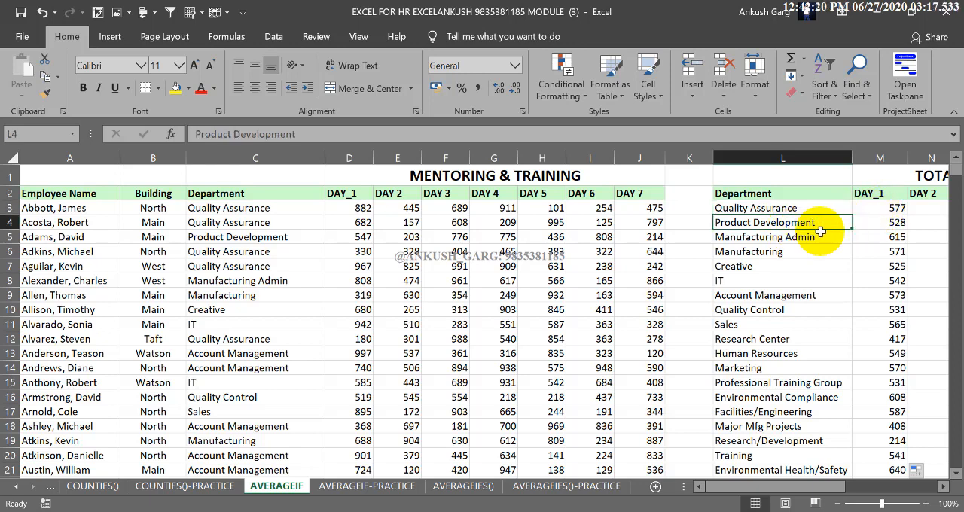
left_click(880, 222)
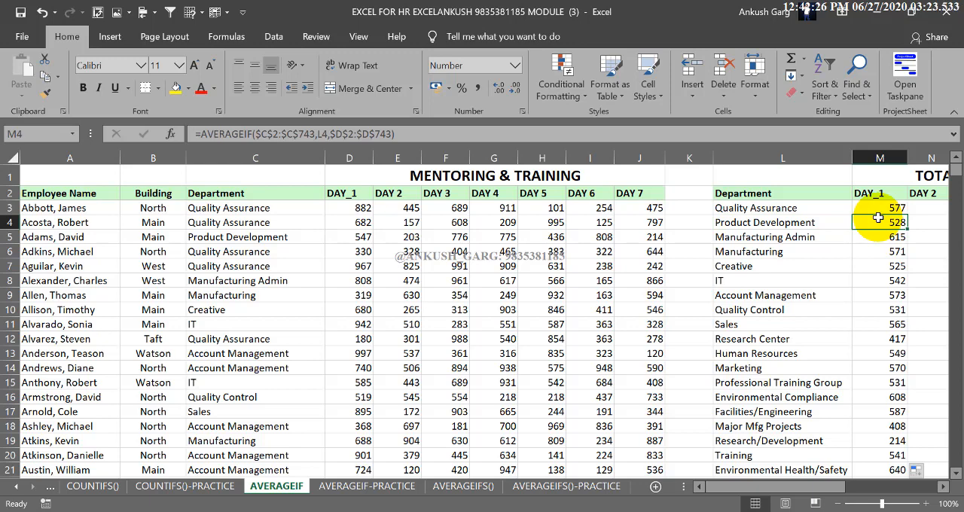
left_click(881, 210)
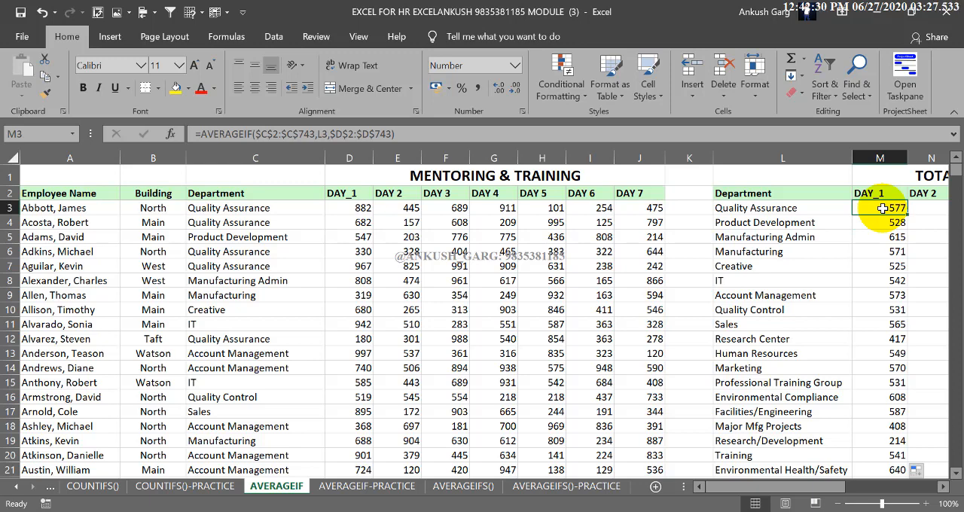
left_click_drag(800, 209, 849, 209)
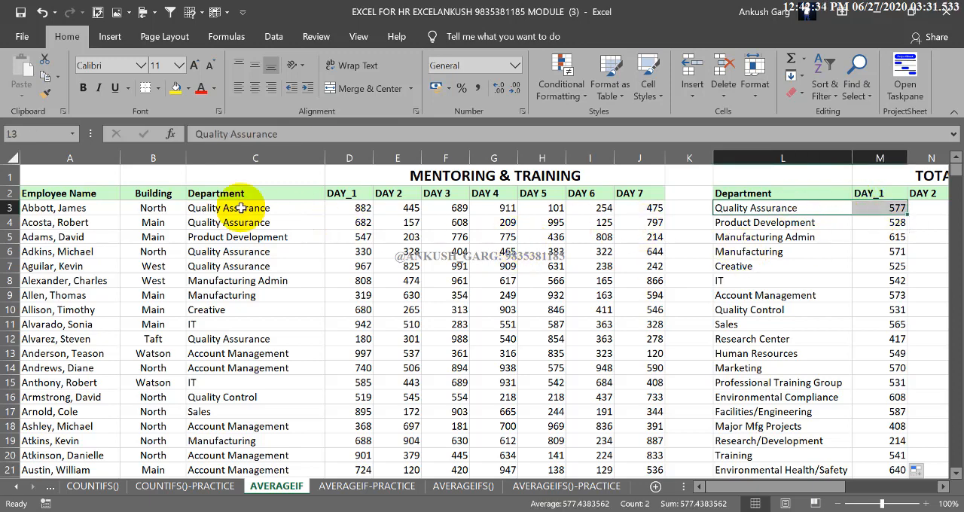
Add filters to the employee table's header row, A2:J2, from Employee Name to DAY 7.
mouse_move(102, 193)
left_mouse_down()
mouse_move(628, 181)
mouse_move(633, 195)
mouse_move(113, 194)
left_mouse_up()
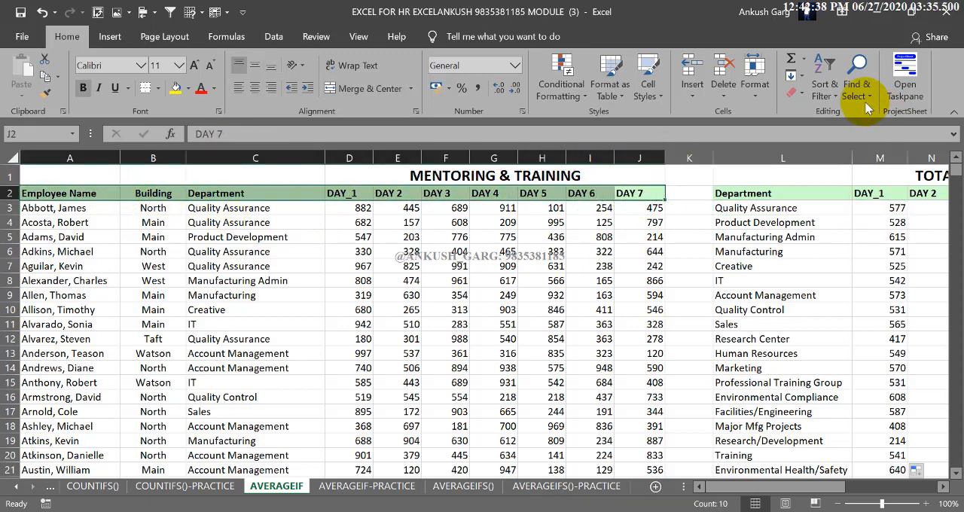
left_click(825, 84)
left_click(848, 170)
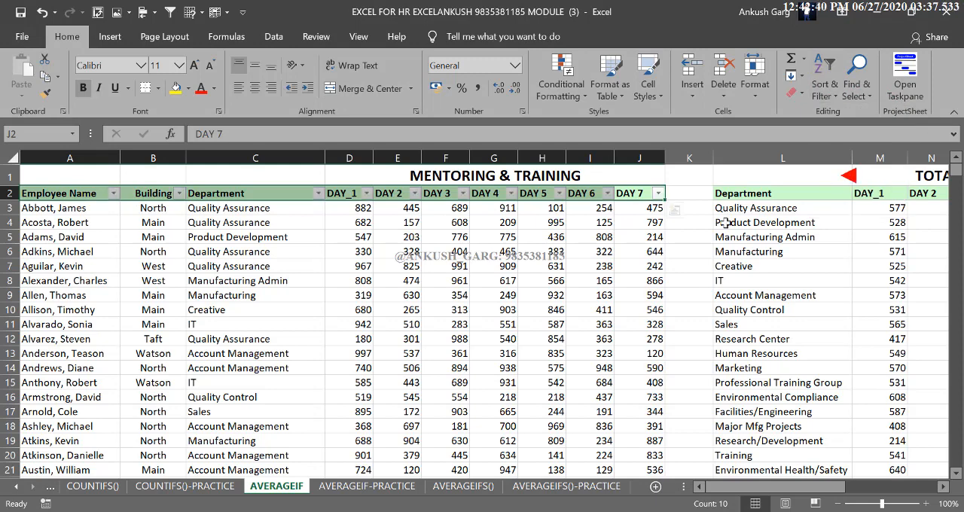
Filter the employee table's Department column to show only Quality Assurance records.
left_click(288, 211)
left_click(317, 193)
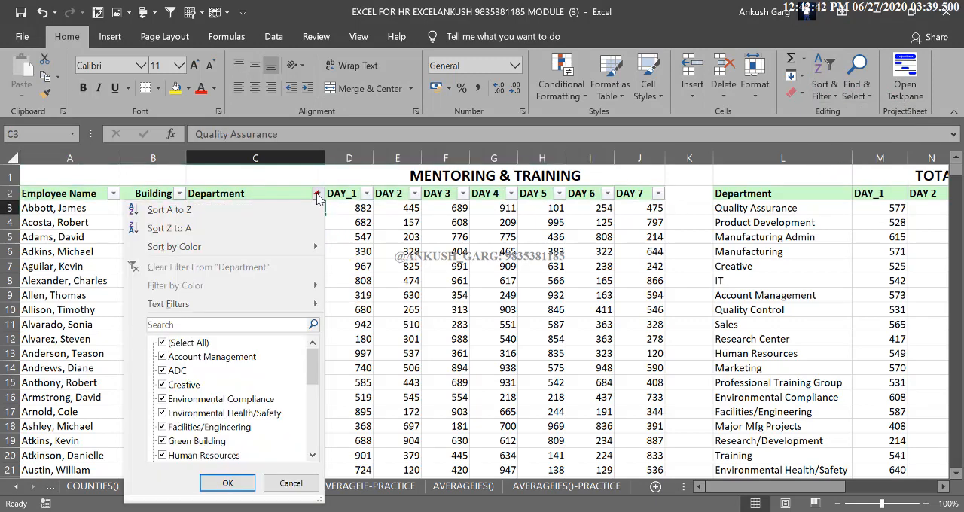
left_click(187, 345)
scroll(192, 380, "down", 5)
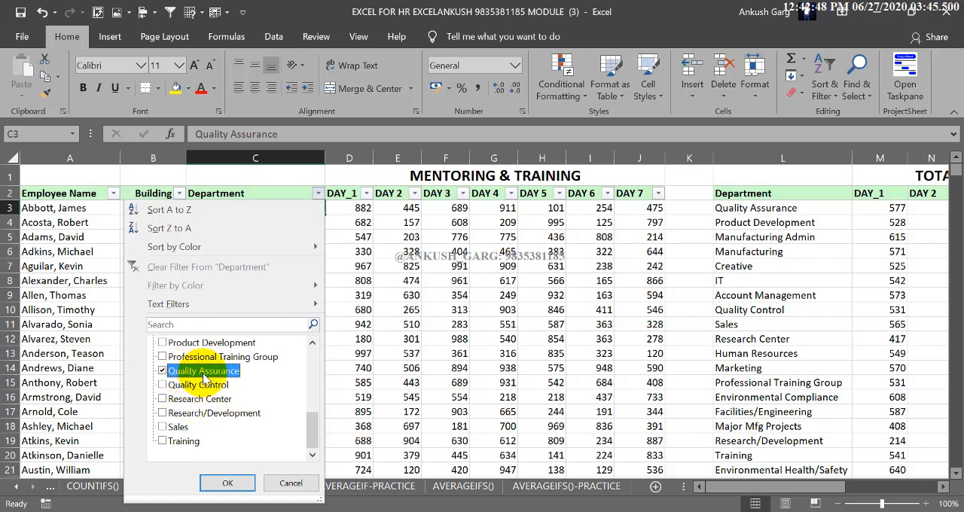
left_click(226, 482)
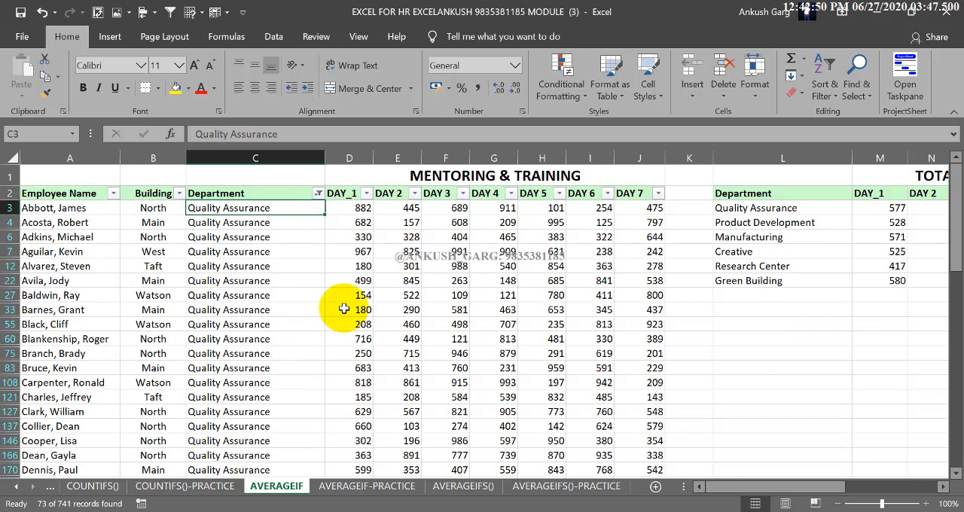
Look through the filtered list of Quality Assurance employees down to the end and return to its beginning.
scroll(343, 309, "down", 5)
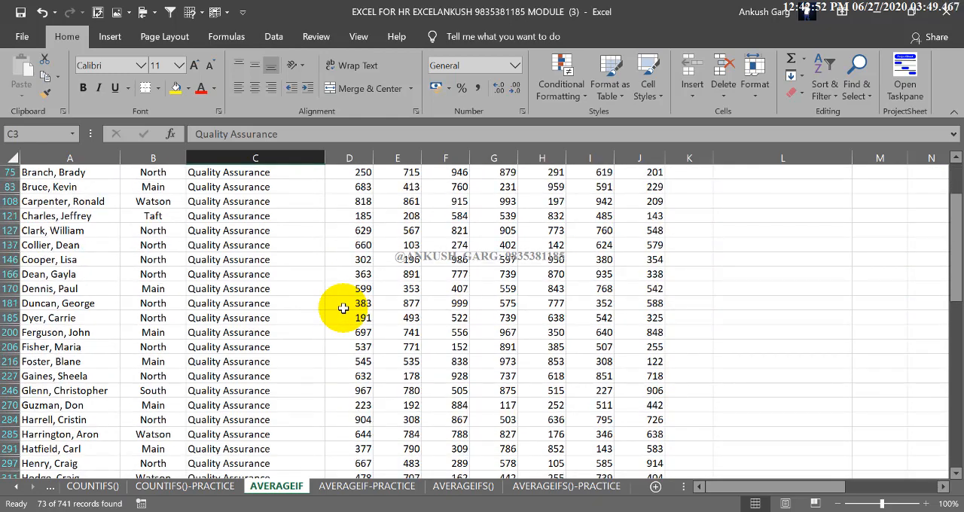
scroll(343, 309, "down", 13)
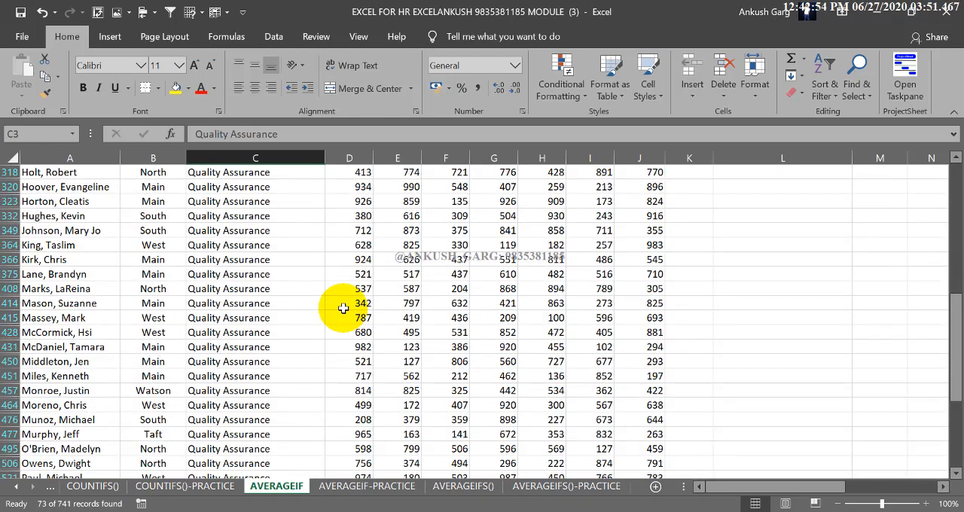
scroll(344, 309, "down", 3)
scroll(344, 309, "up", 13)
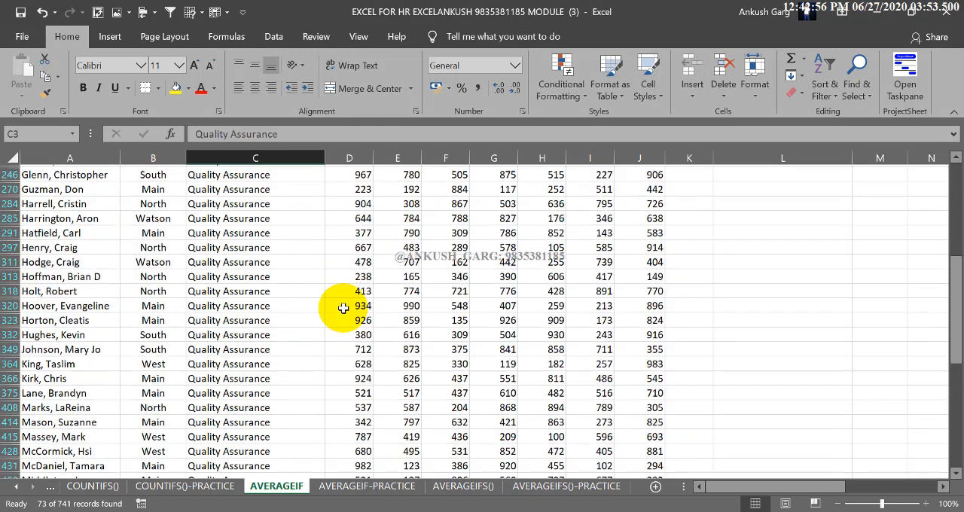
scroll(344, 308, "up", 5)
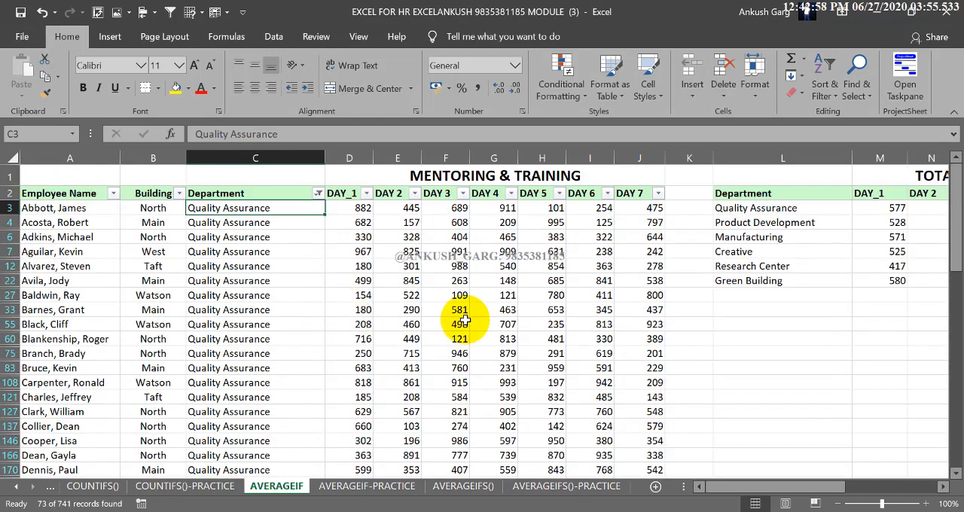
Check the Quality Assurance average formula in M3 against the filtered DAY_1 values in column D.
left_click(892, 208)
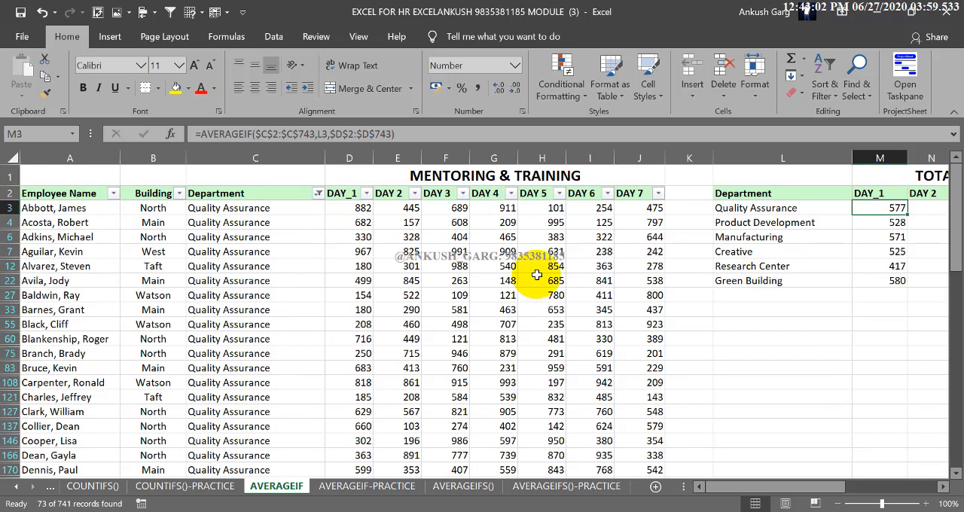
left_click_drag(355, 209, 369, 424)
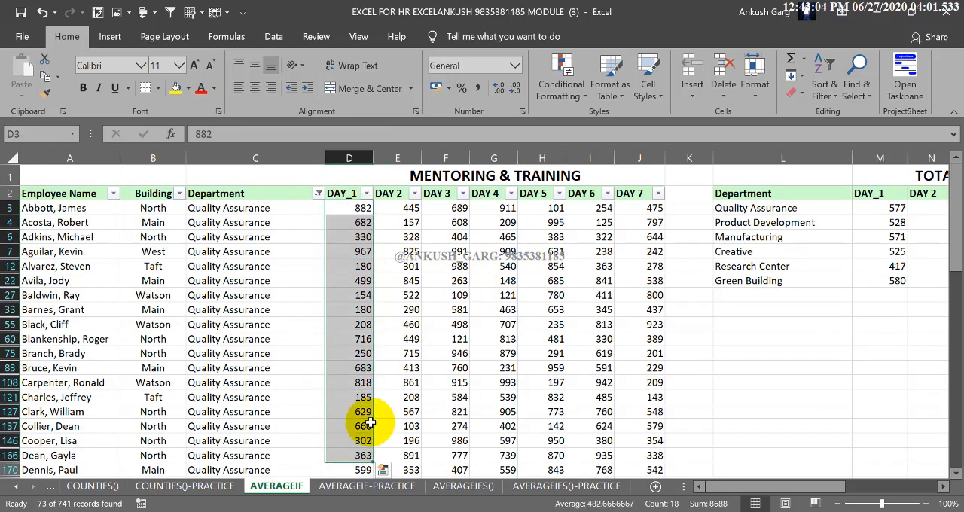
left_click(358, 299)
left_click_drag(362, 209, 352, 411)
left_click(349, 306)
scroll(373, 215, "up", 2)
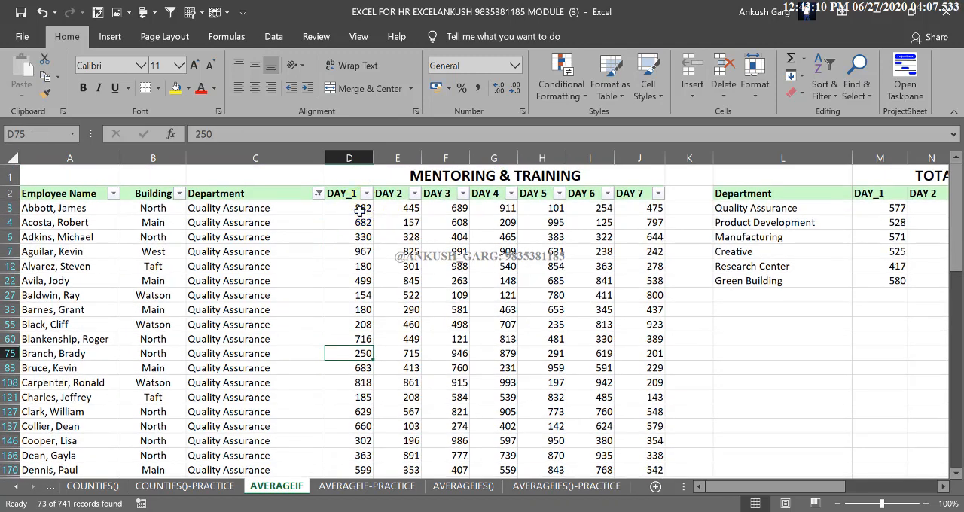
left_click(362, 211)
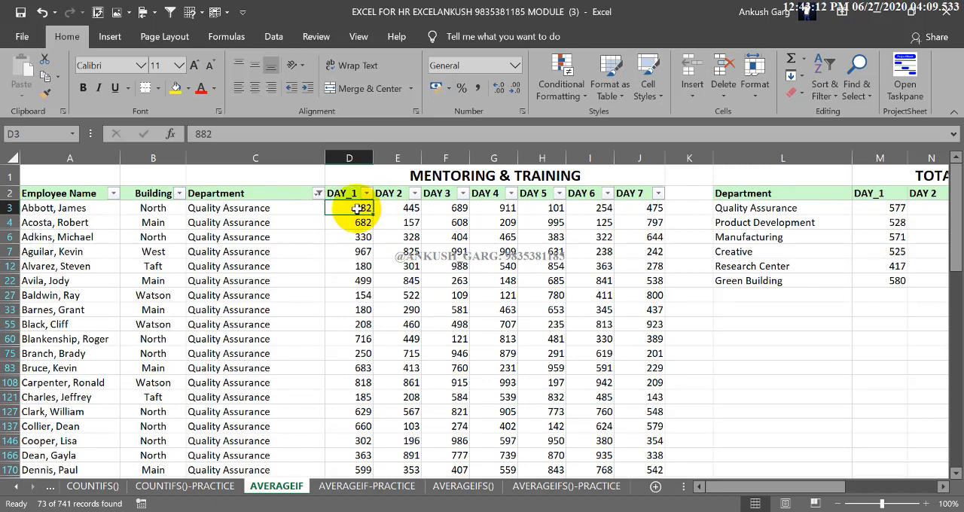
Compare individual Quality Assurance employees' DAY_1 values in D3, D4 and D6 with the department average in M3.
left_click(892, 210)
left_click(364, 222)
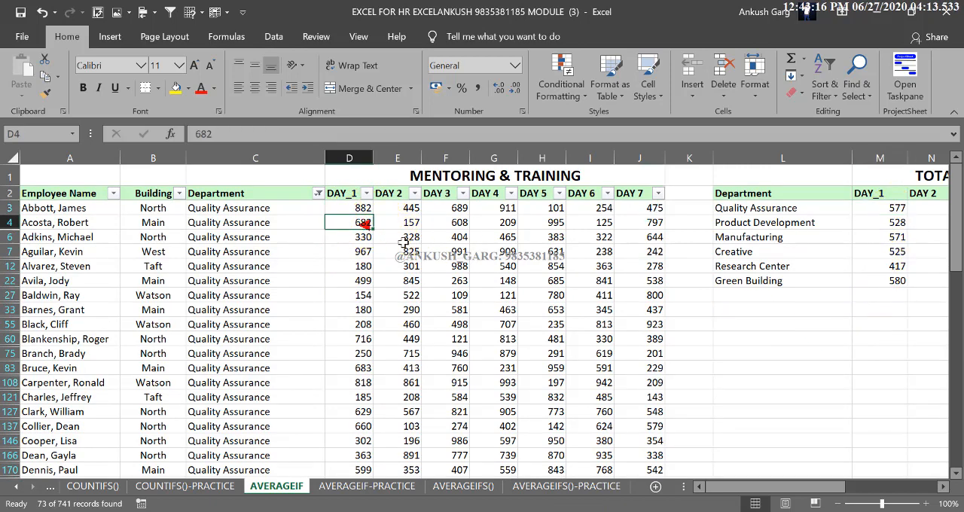
left_click(365, 236)
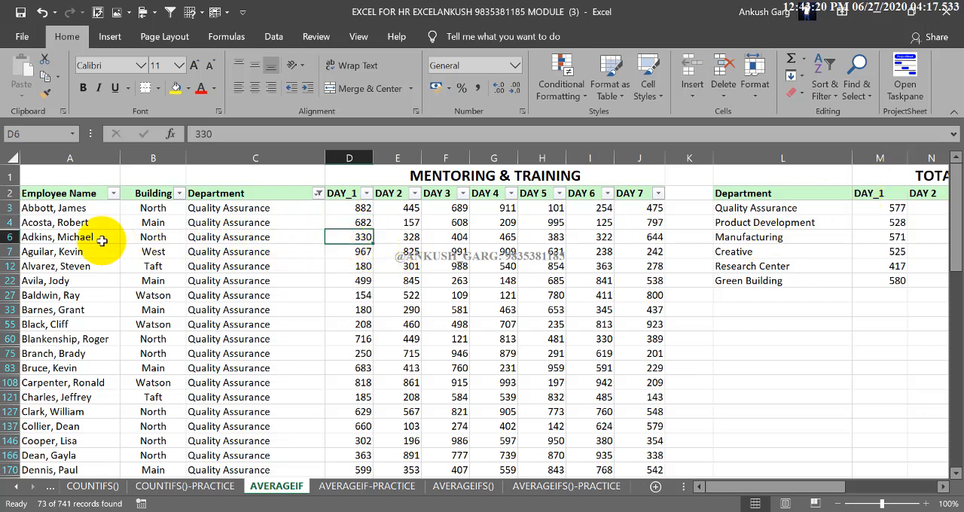
left_click_drag(99, 235, 350, 236)
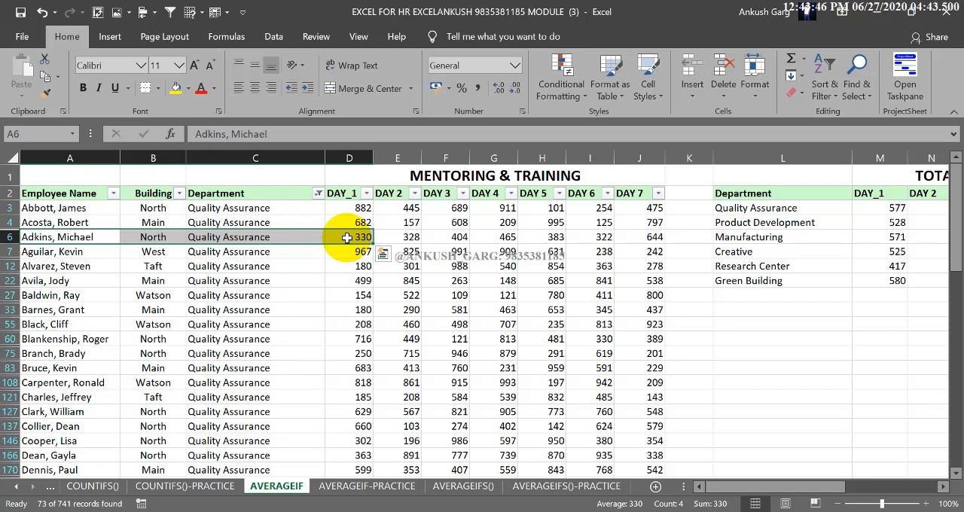
left_click(862, 209)
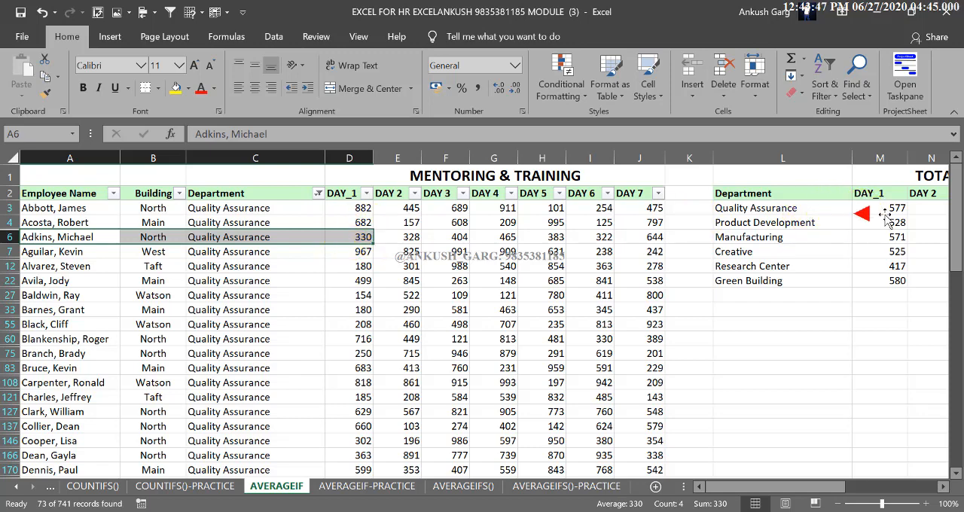
left_click(353, 208)
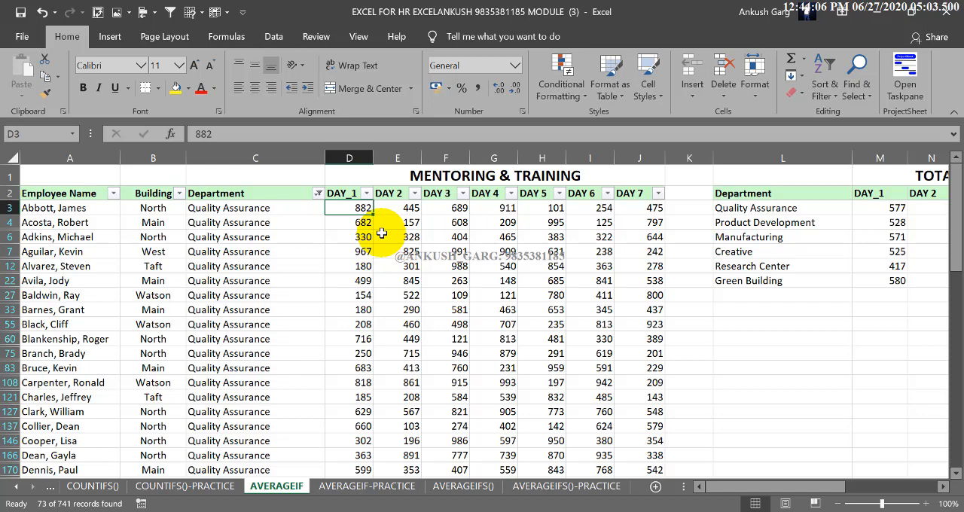
left_click(348, 236)
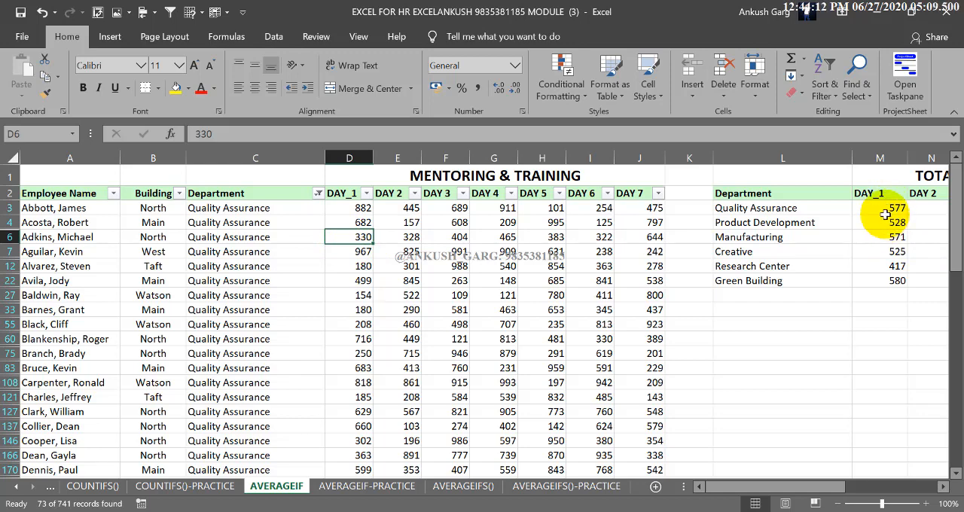
left_click(338, 206)
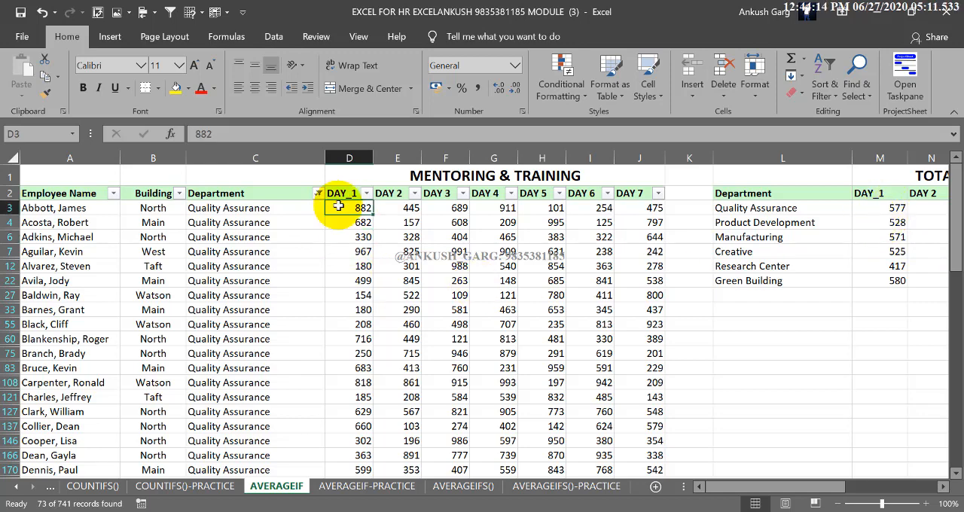
left_click(351, 237)
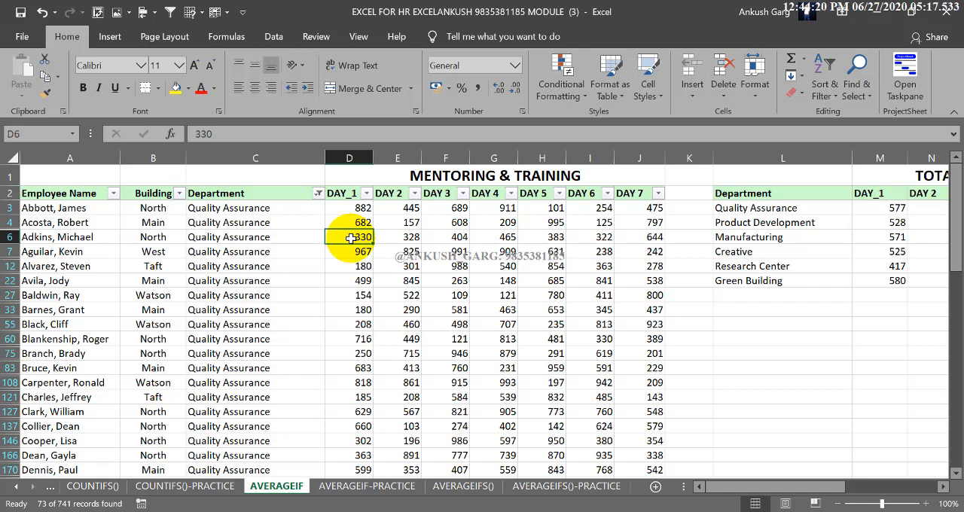
Switch the Department filter from Quality Assurance to Product Development.
left_click_drag(763, 222, 879, 226)
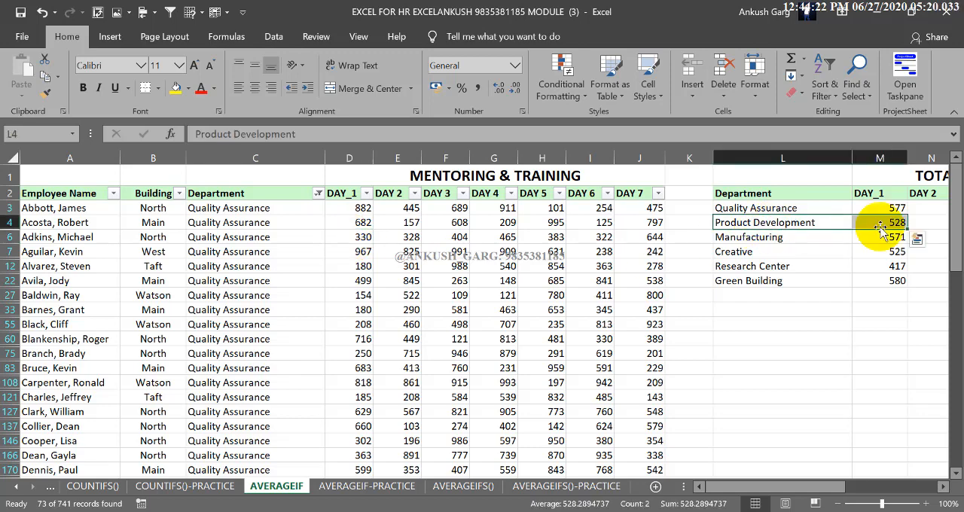
left_click(319, 193)
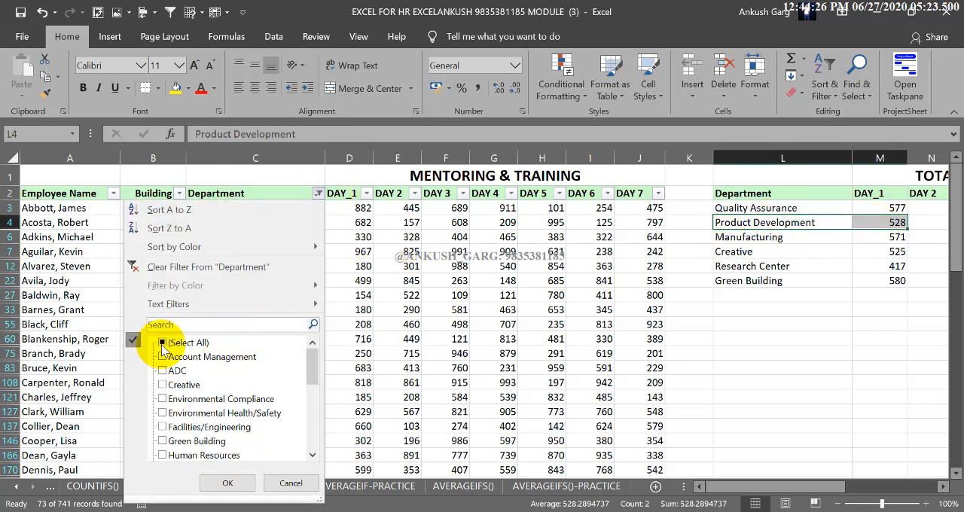
scroll(181, 392, "down", 6)
left_click(162, 371)
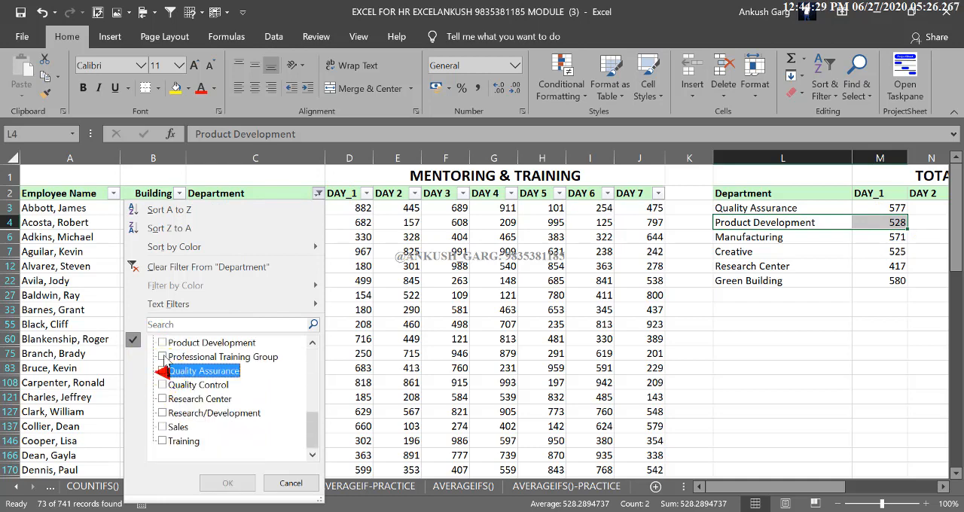
left_click(163, 343)
left_click(240, 482)
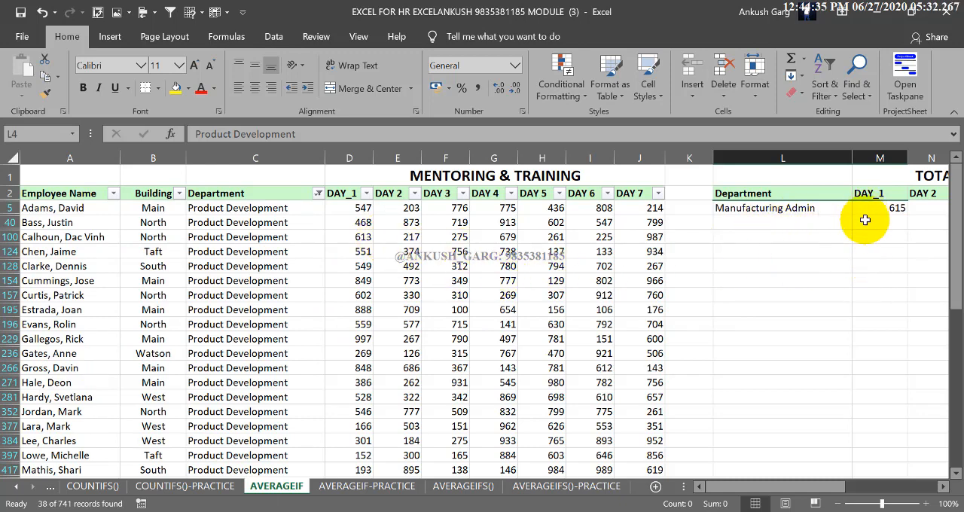
Show all departments again in the employee table and inspect the Product Development average formula in M4.
left_click(317, 194)
left_click(147, 343)
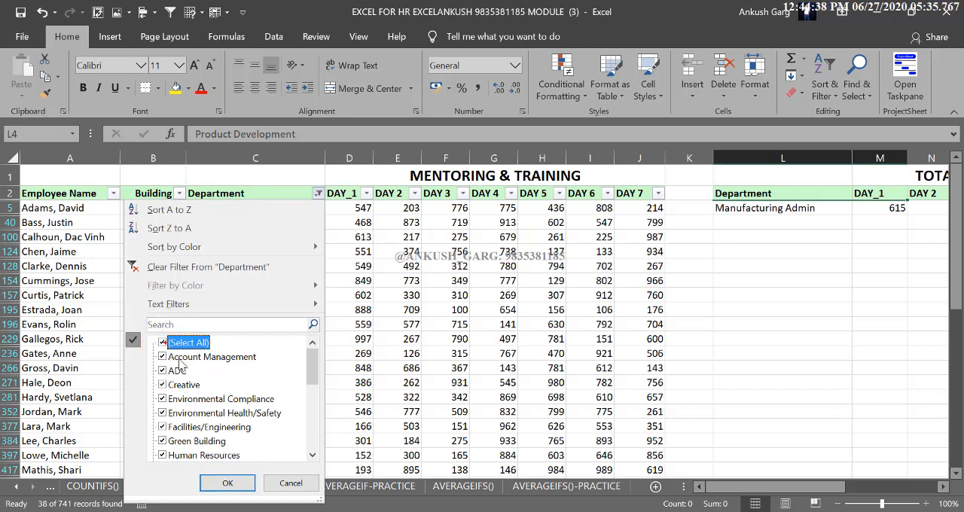
left_click(241, 479)
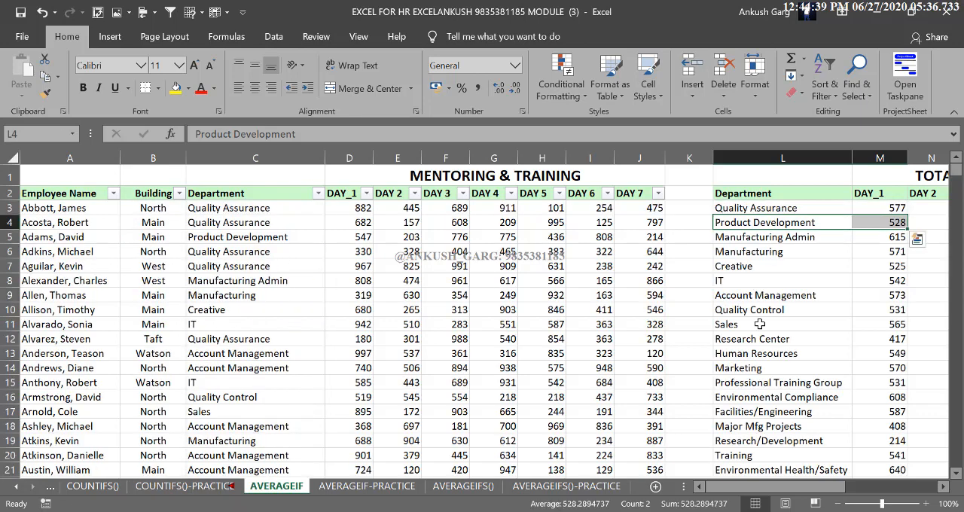
left_click(894, 223)
Filter the employee table's Department column to show only Product Development records.
left_click(316, 193)
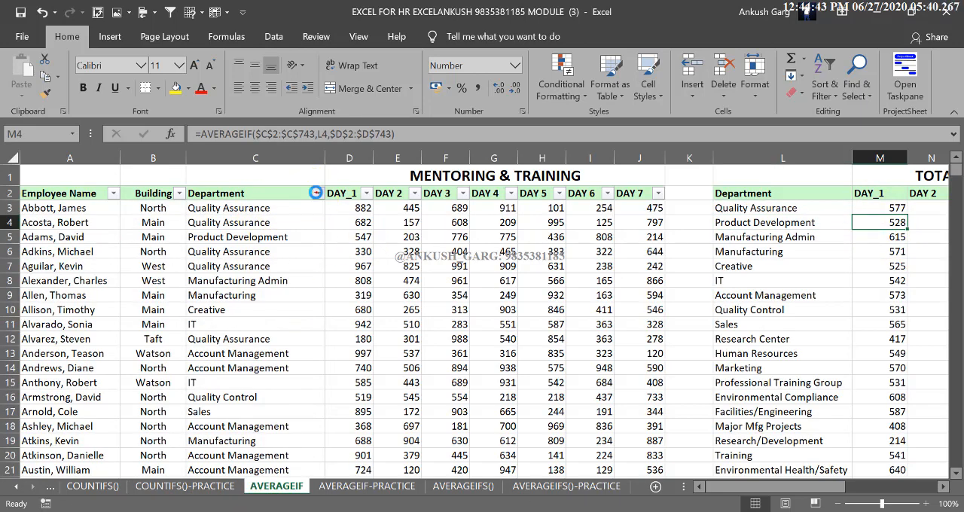
left_click(162, 338)
scroll(189, 399, "down", 5)
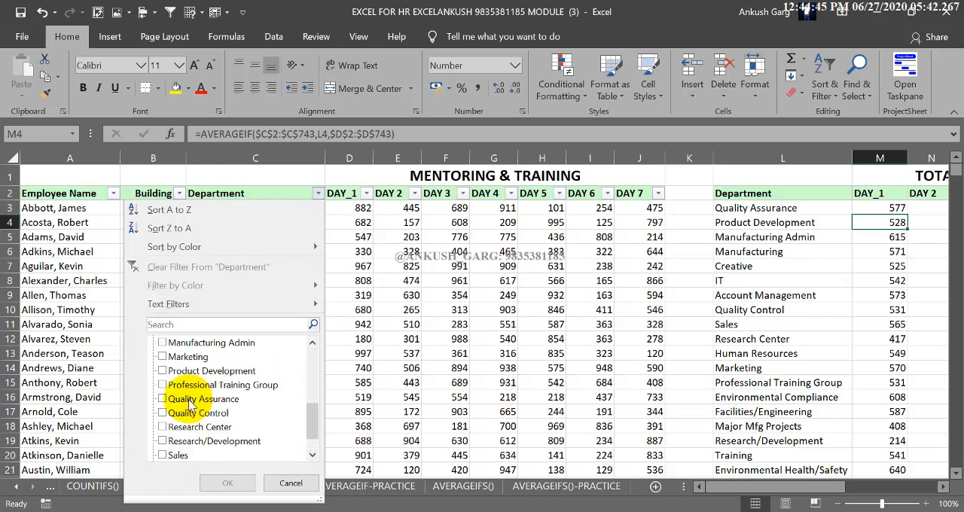
scroll(190, 405, "down", 1)
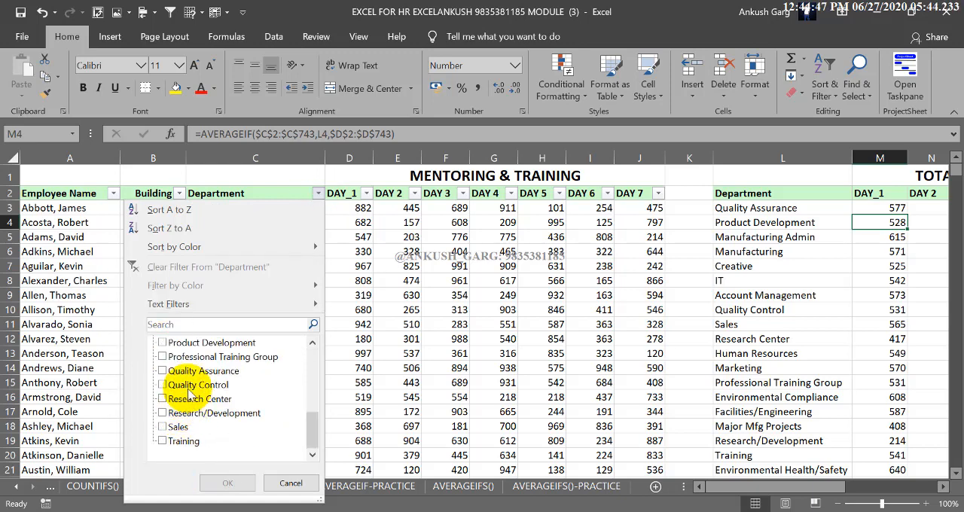
left_click(172, 344)
left_click(227, 483)
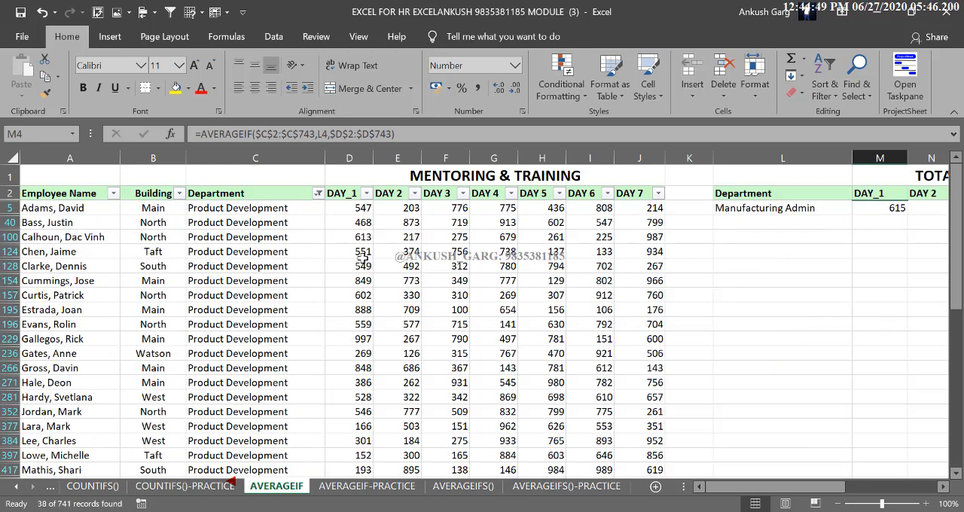
Examine individual employees' DAY_1 values in the filtered Product Development records to compare them with the department average.
left_click(364, 208)
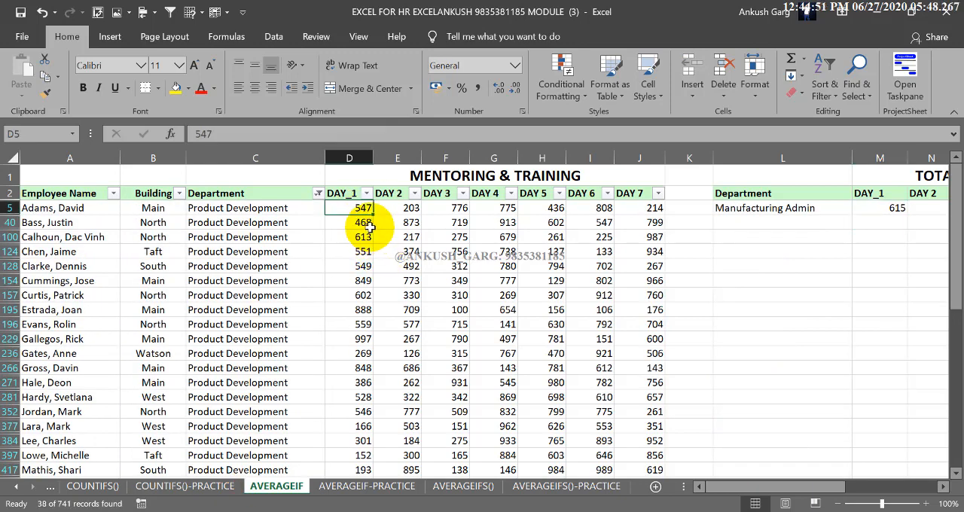
left_click(370, 223)
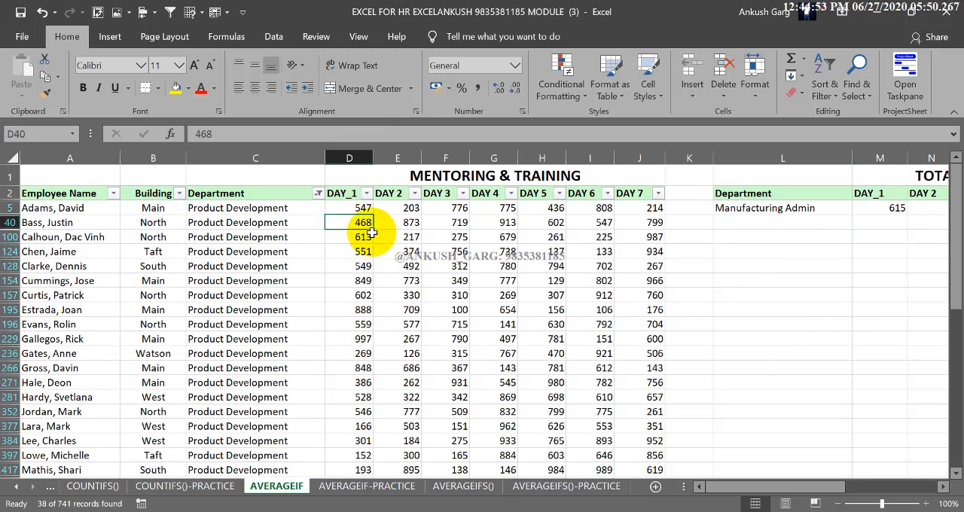
left_click(369, 238)
left_click(370, 257)
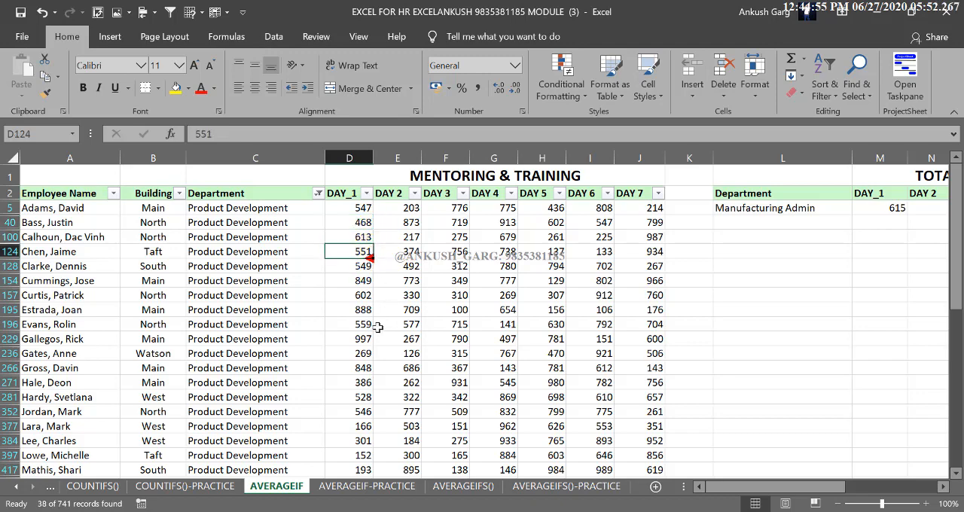
scroll(376, 327, "down", 1)
left_click(366, 419)
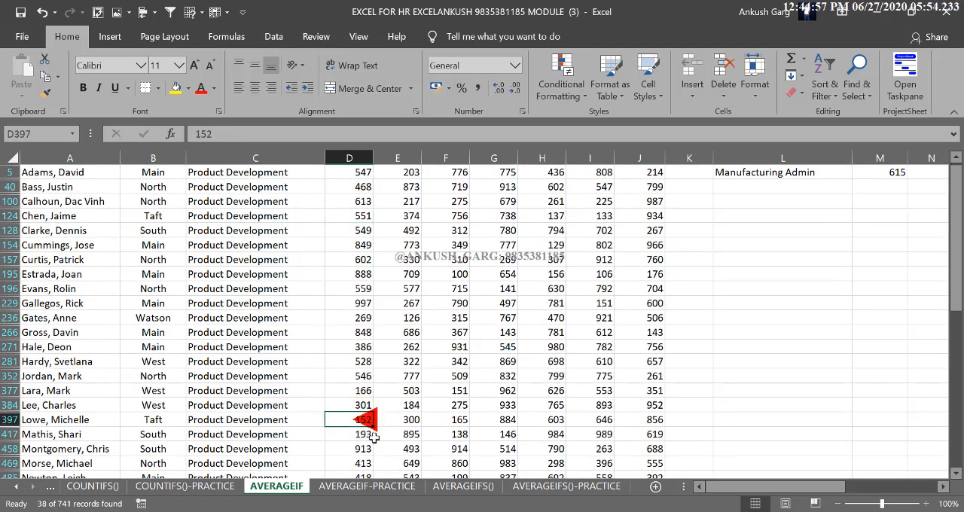
left_click(360, 391)
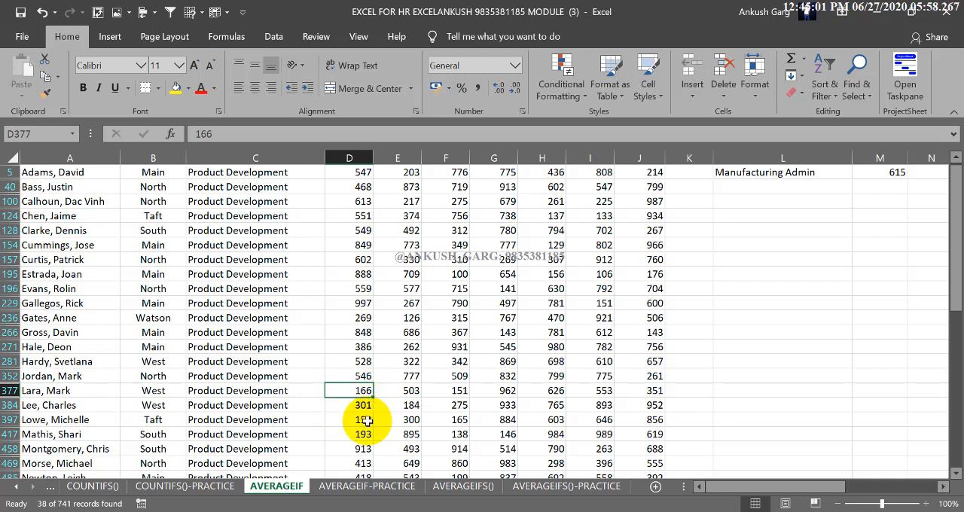
left_click(361, 274)
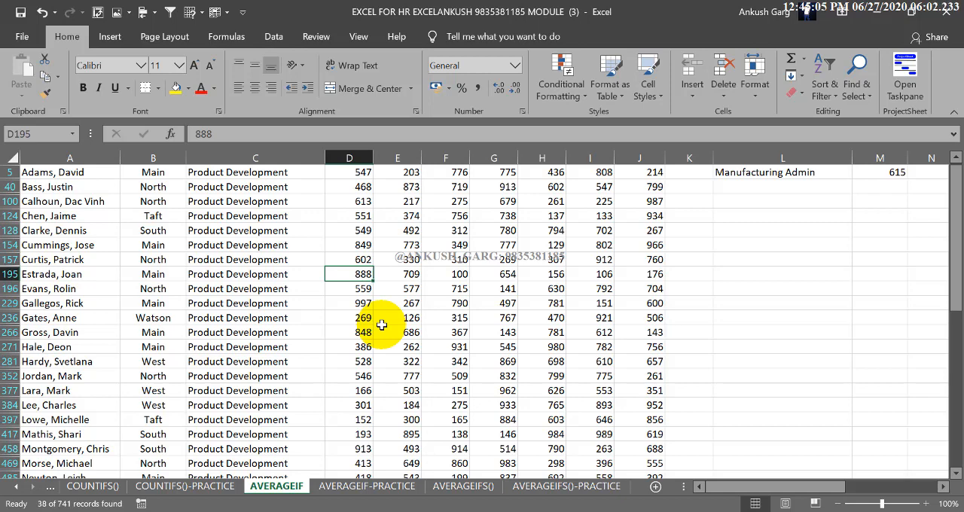
Switch to the AVERAGEIFS() sheet and examine the employee table's Department, Building and DAY_1 columns.
scroll(382, 325, "up", 1)
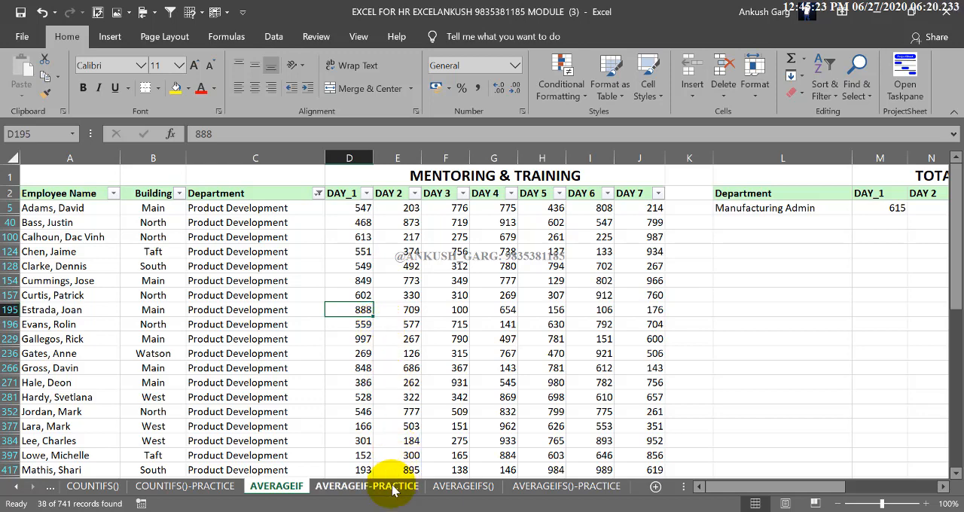
left_click(445, 486)
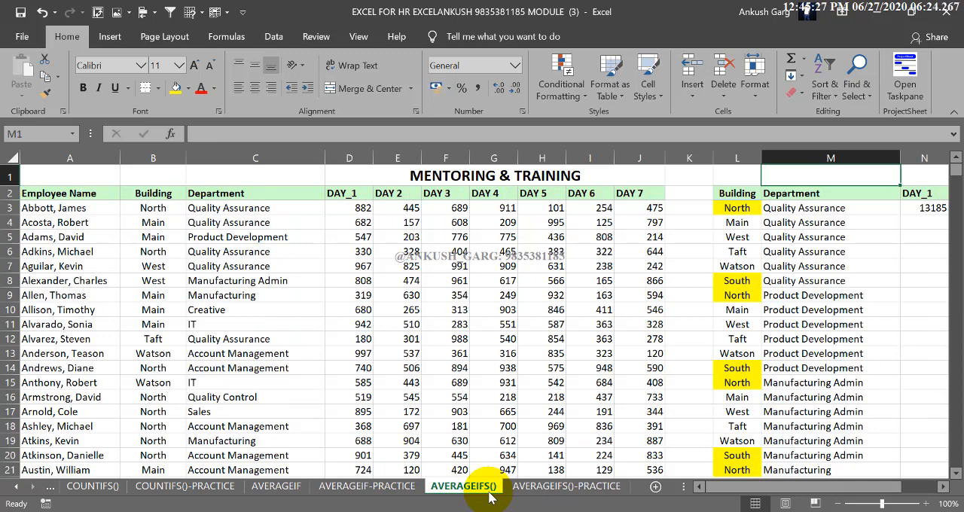
left_click(301, 206)
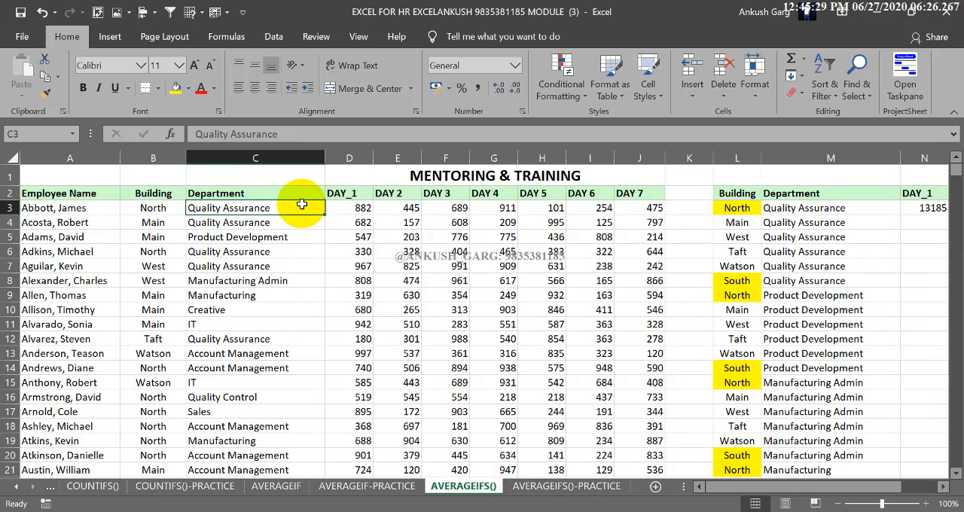
left_click(152, 208)
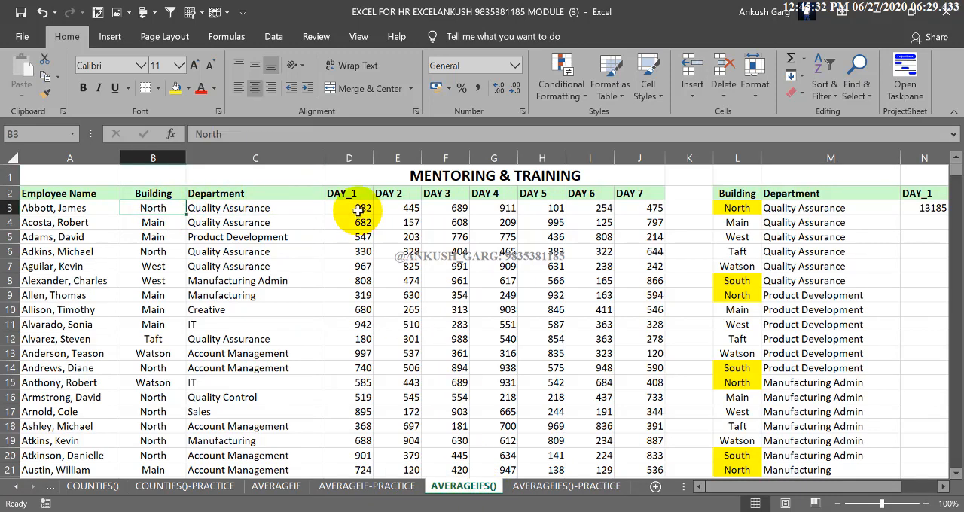
left_click(352, 209)
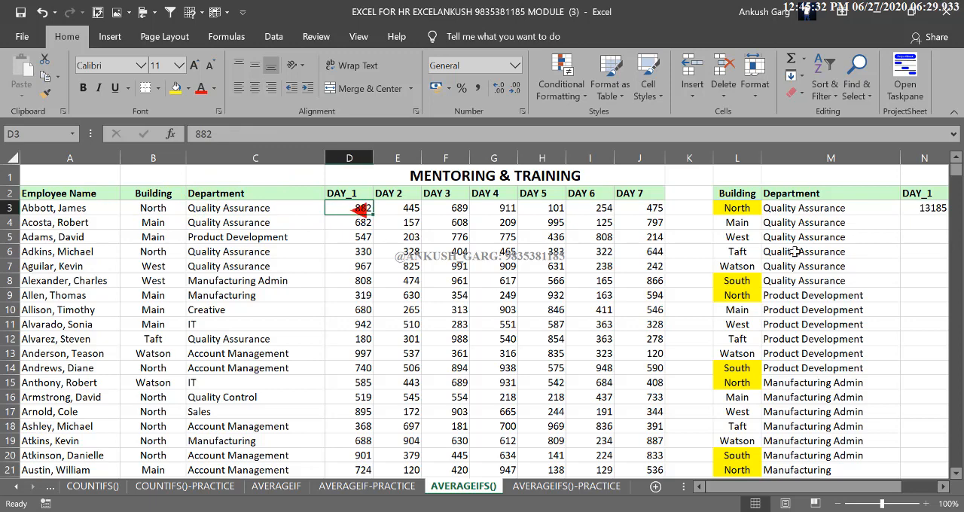
Replace the formula in N3 with an AVERAGEIFS function using the DAY_1 column $D$2:$D$743 as the absolute average range.
left_click(943, 487)
left_click(830, 208)
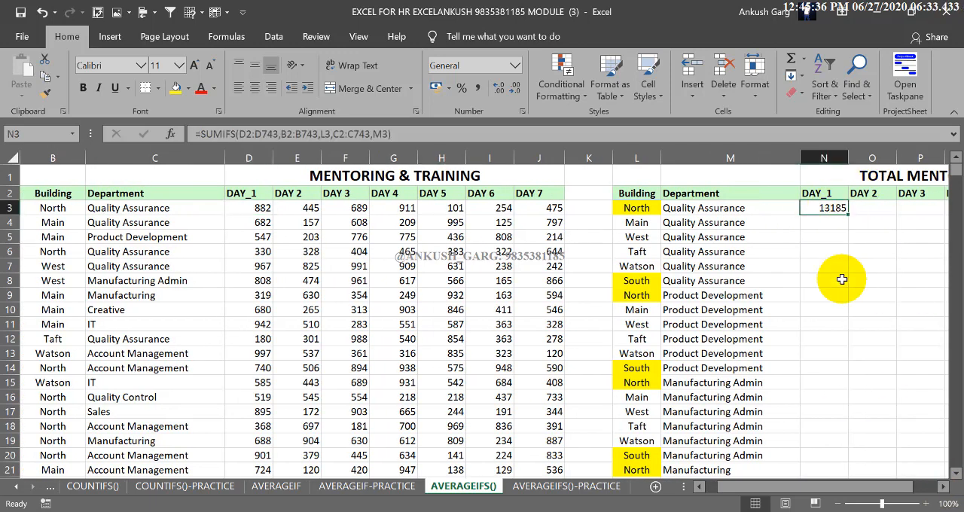
type("=")
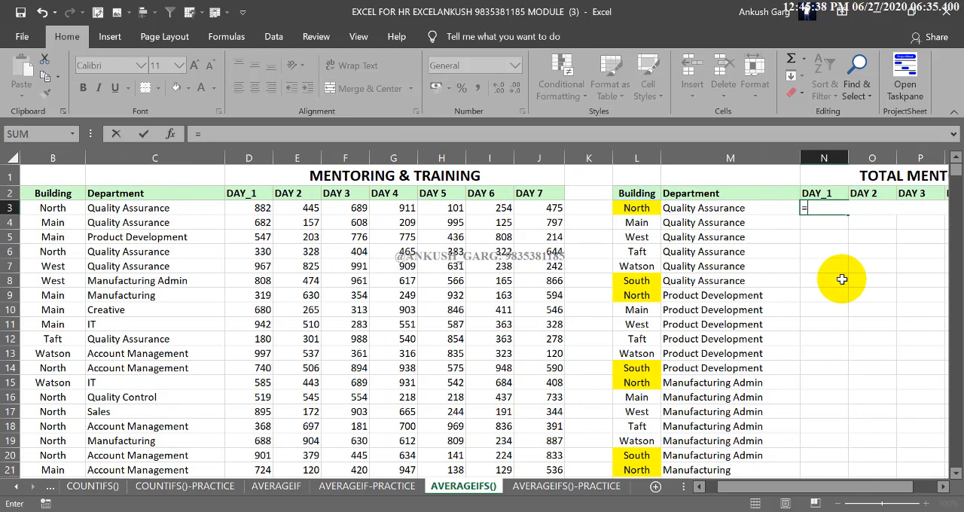
type("AVERAGE")
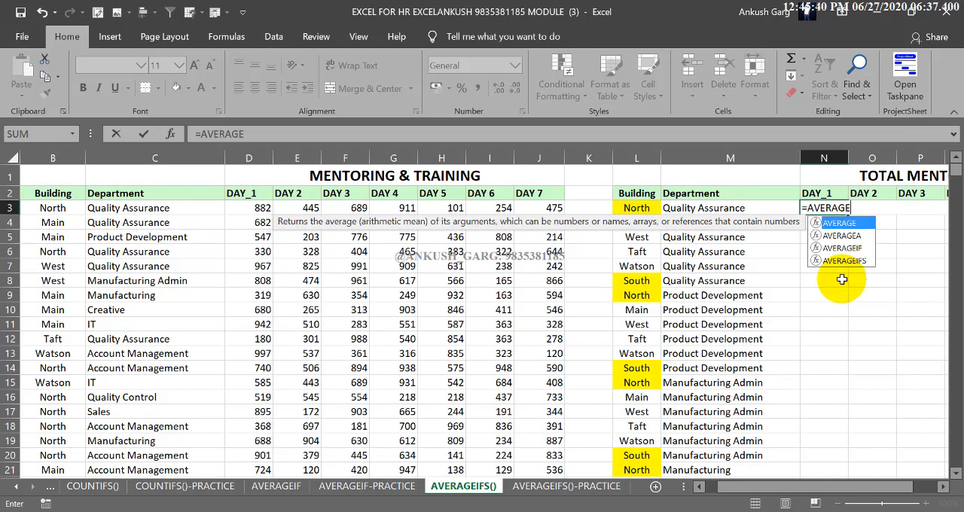
type("IFS")
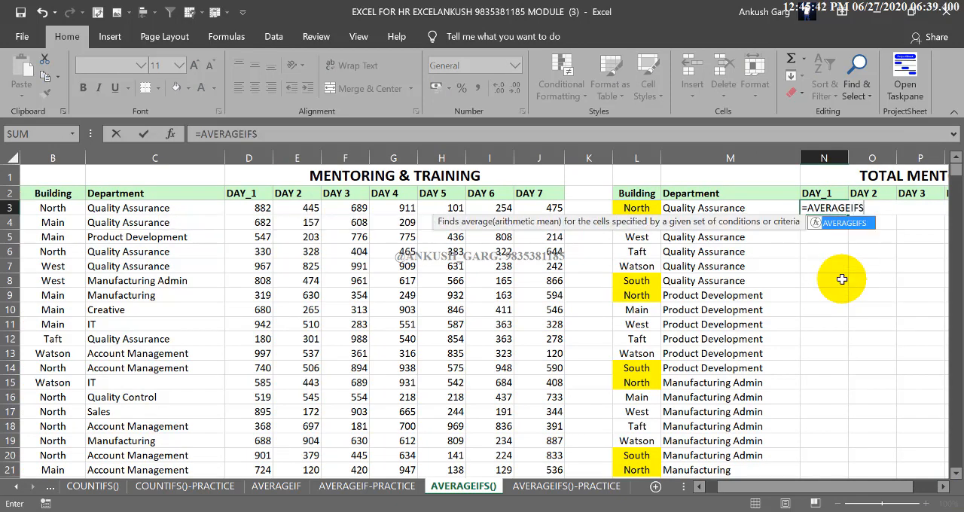
type("(")
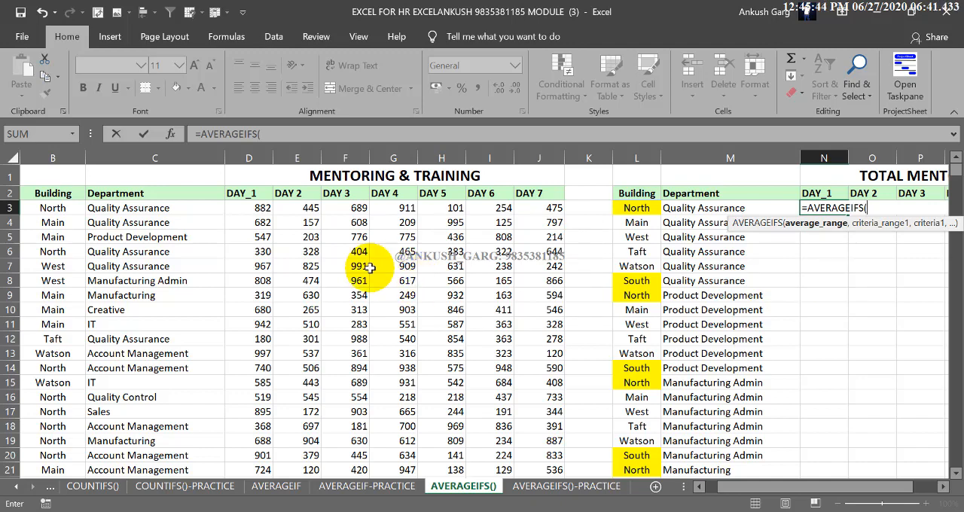
left_click(240, 195)
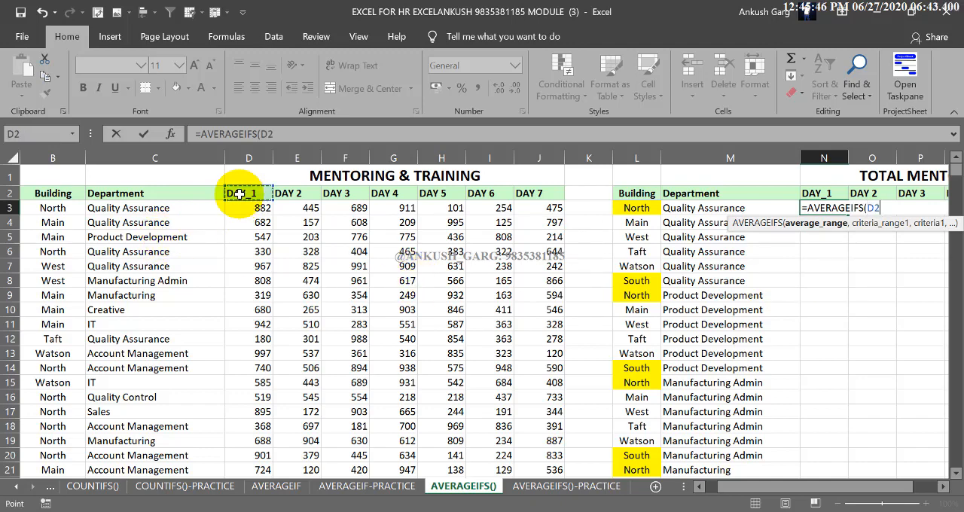
key("ctrl+shift+Down")
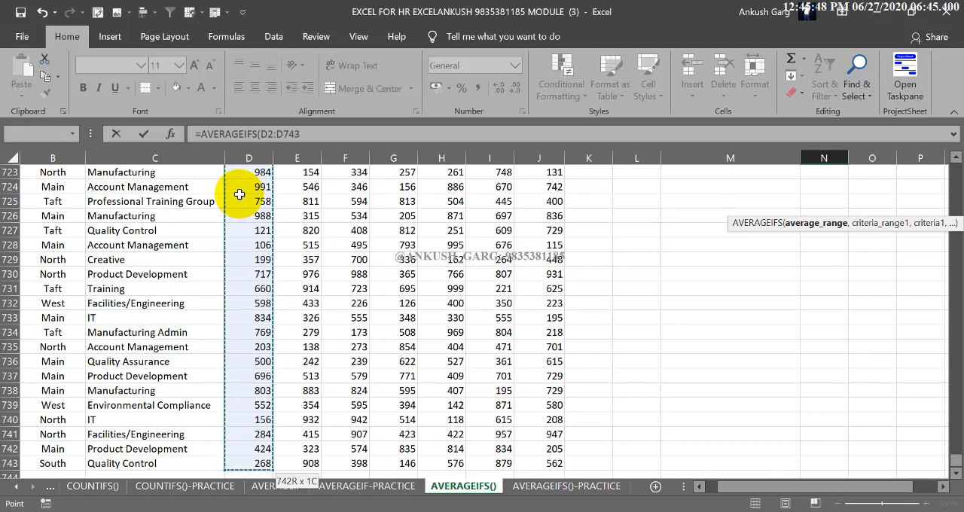
key("F4")
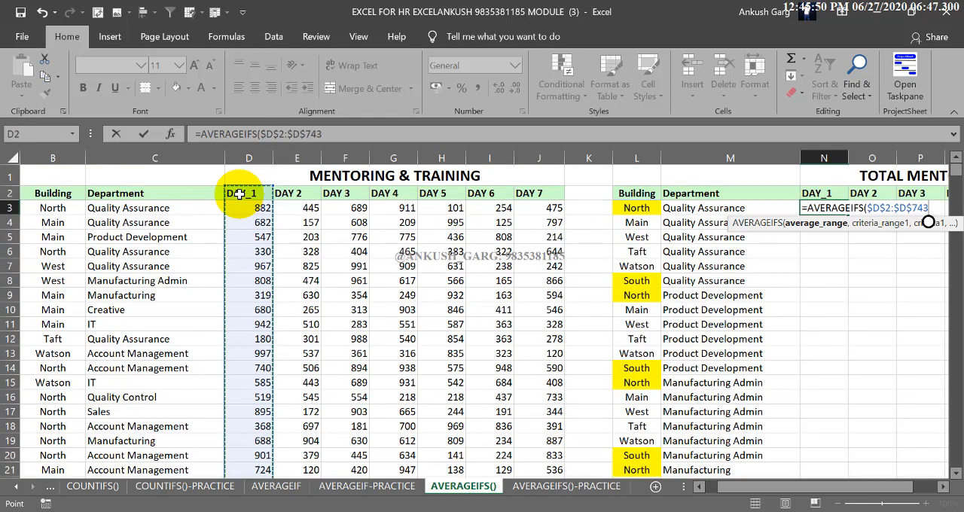
type(",")
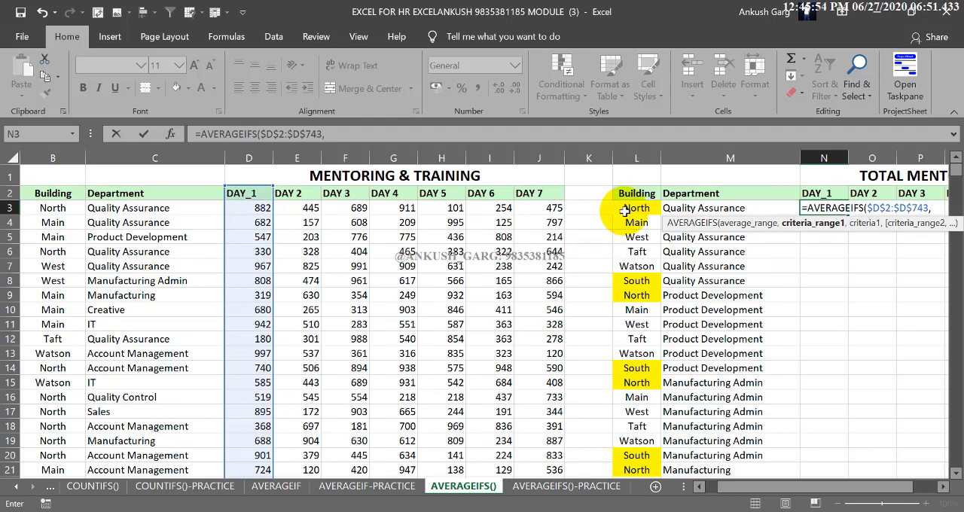
Add the Building column $B$2:$B$743 as the first criteria range, with L3 as its criterion.
left_click(55, 194)
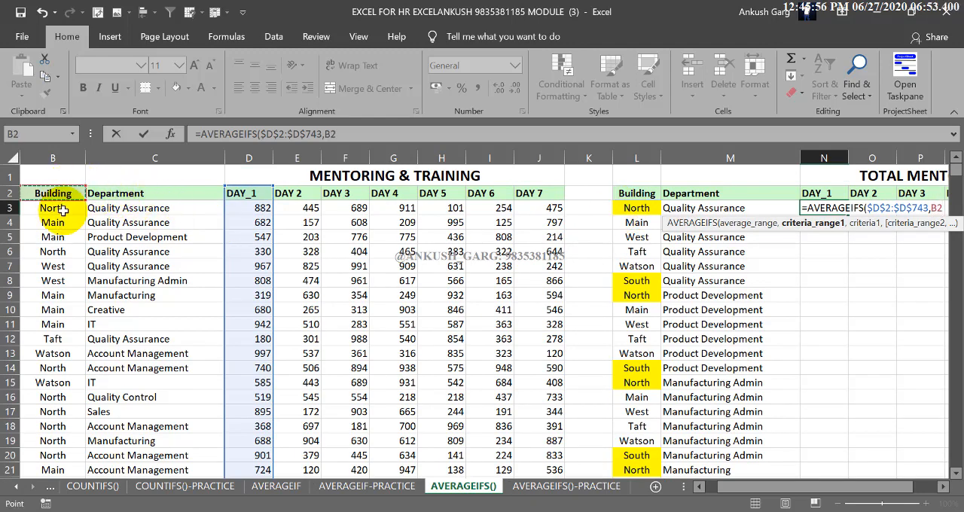
key("ctrl+shift+Down")
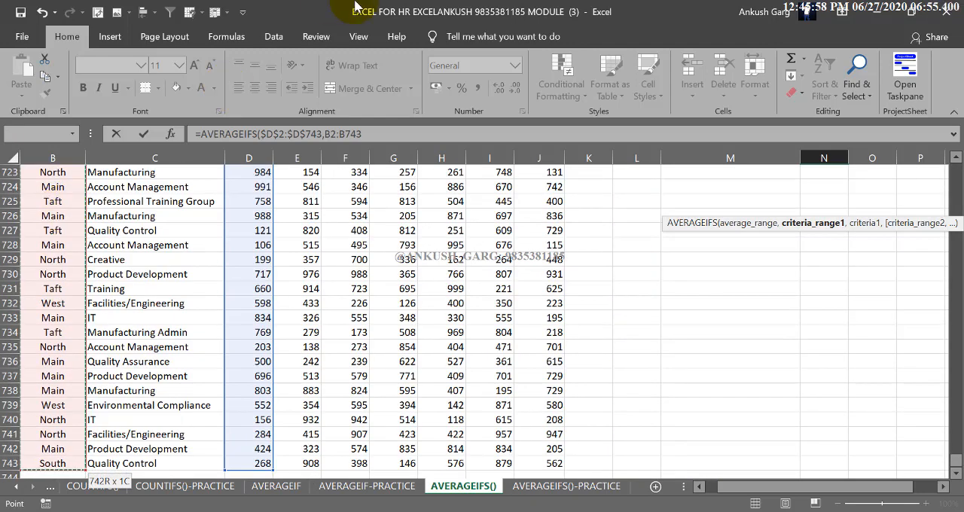
key("F4")
type(",")
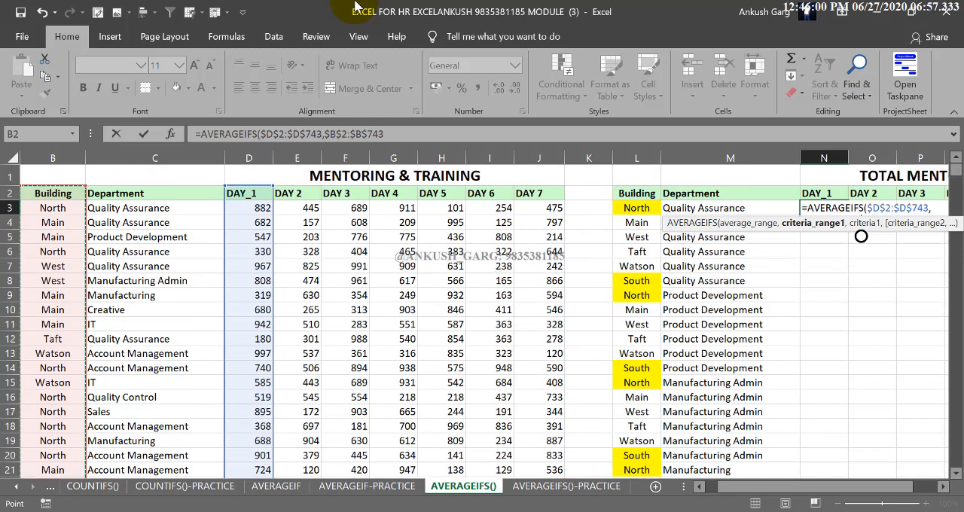
left_click(640, 208)
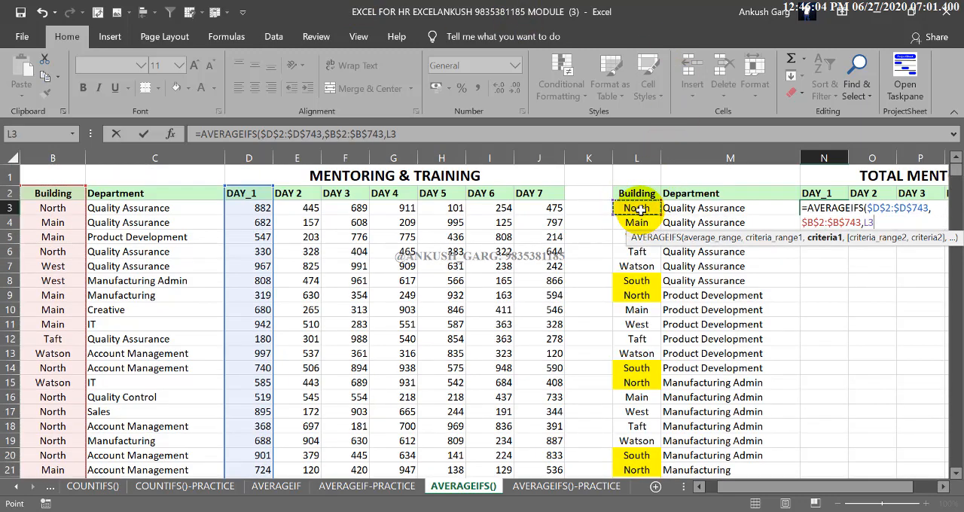
type(",")
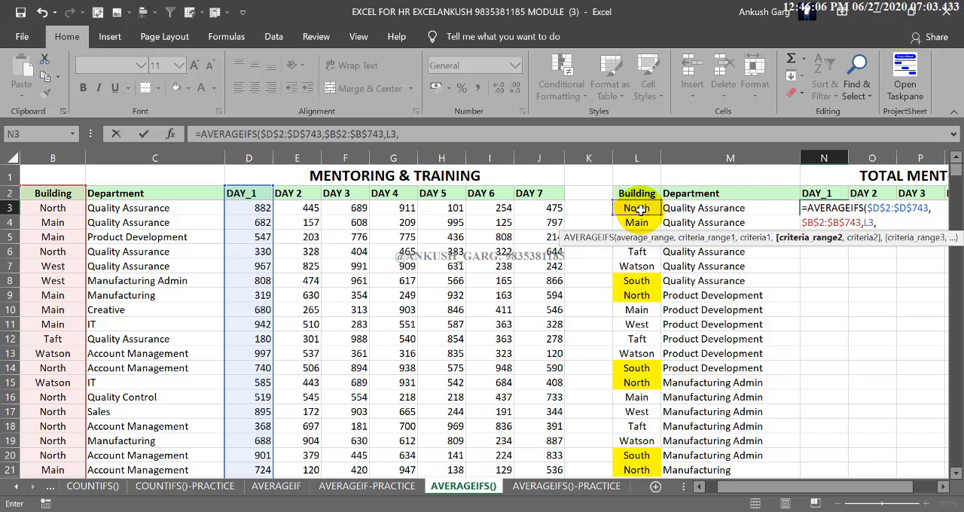
Add the Department column $C$2:$C$743 as the second criteria range with criterion M3, and complete the formula.
left_click(150, 195)
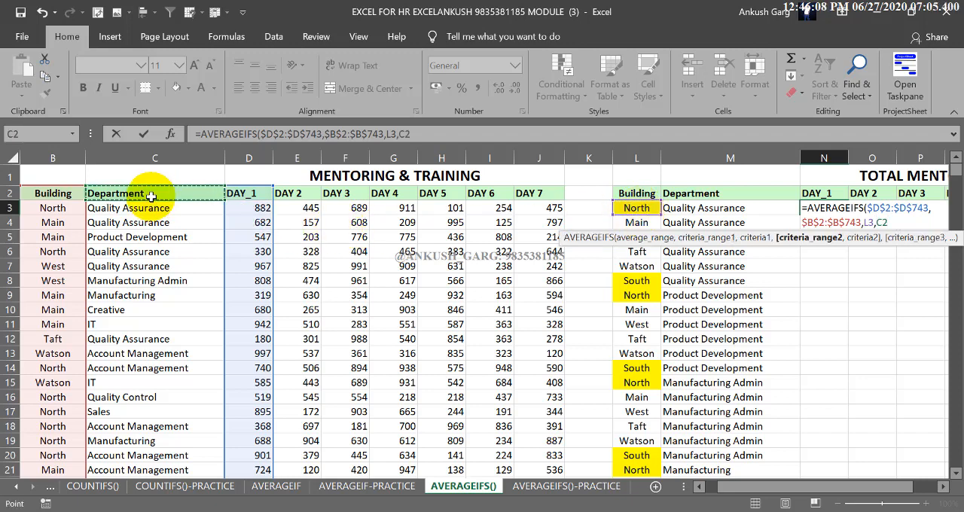
left_click_drag(151, 195, 152, 196)
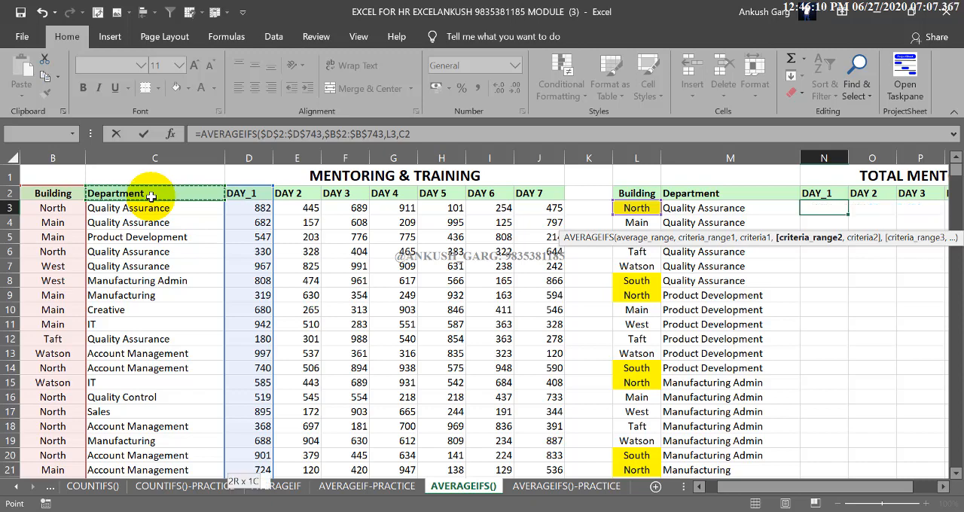
key("ctrl+shift+Down")
key("F4")
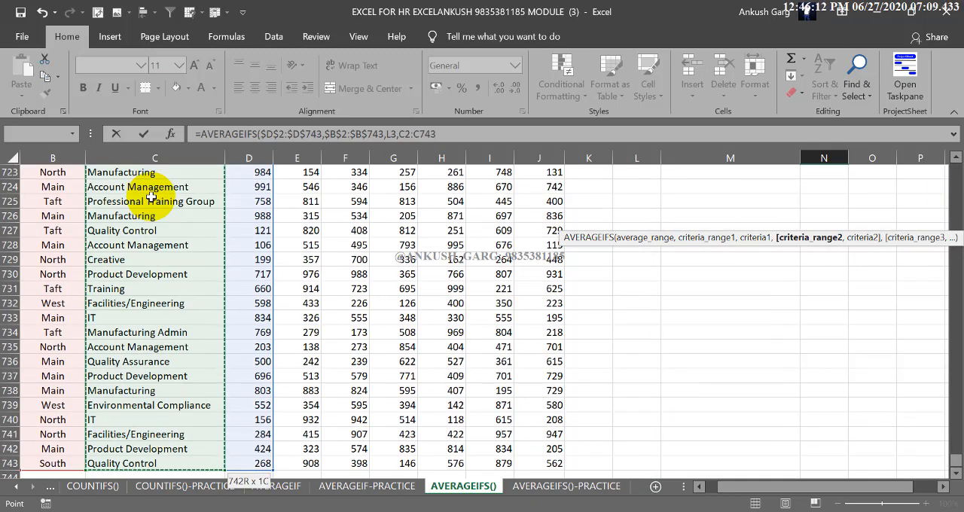
type(",")
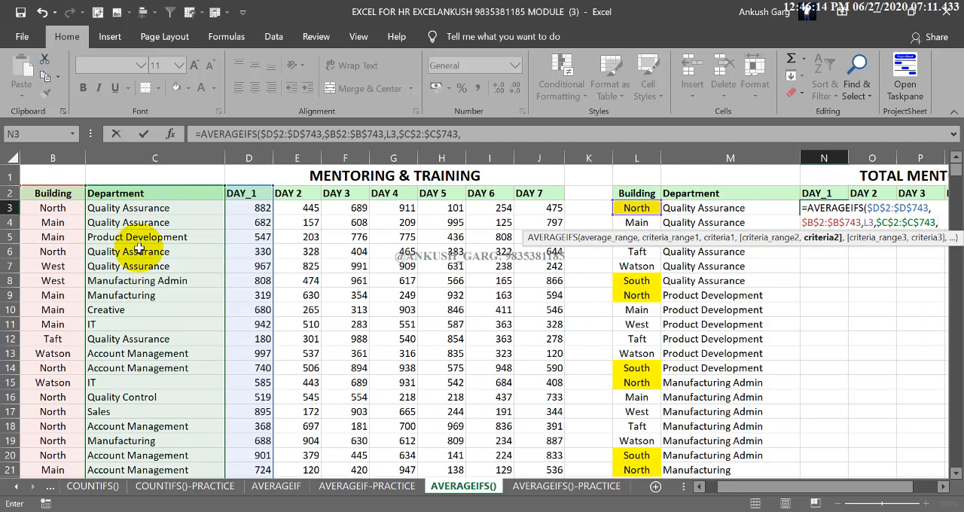
left_click(714, 209)
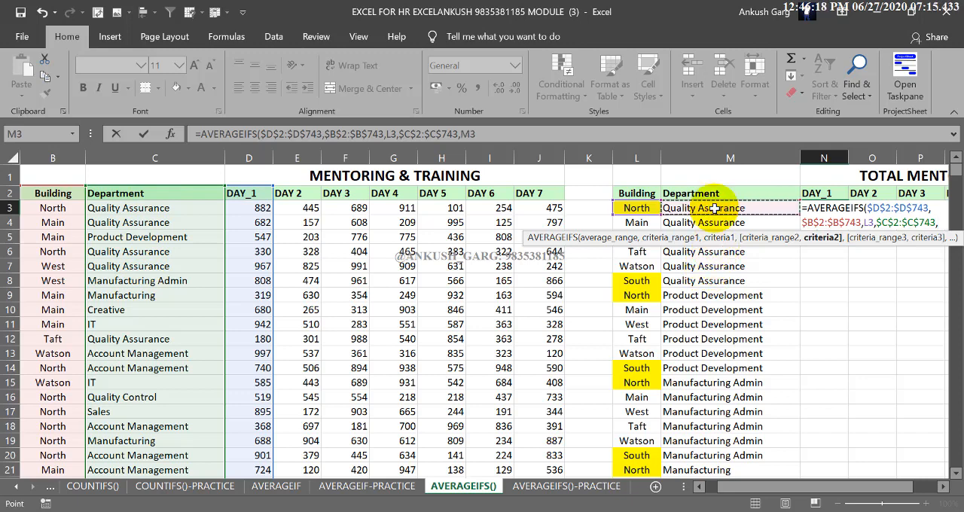
type(")")
key("Return")
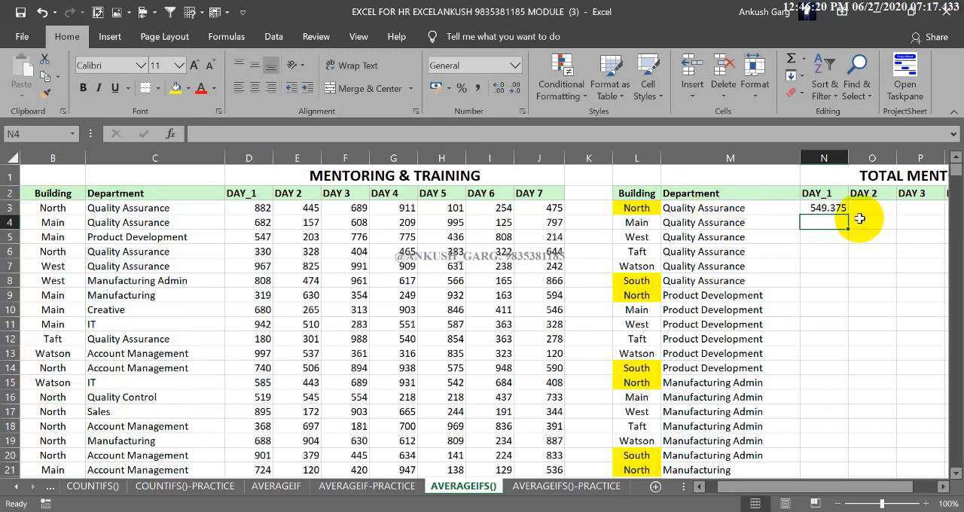
Fill the N3 formula down the DAY_1 summary column, and format the slightly widened column's averages without decimals.
left_click(828, 208)
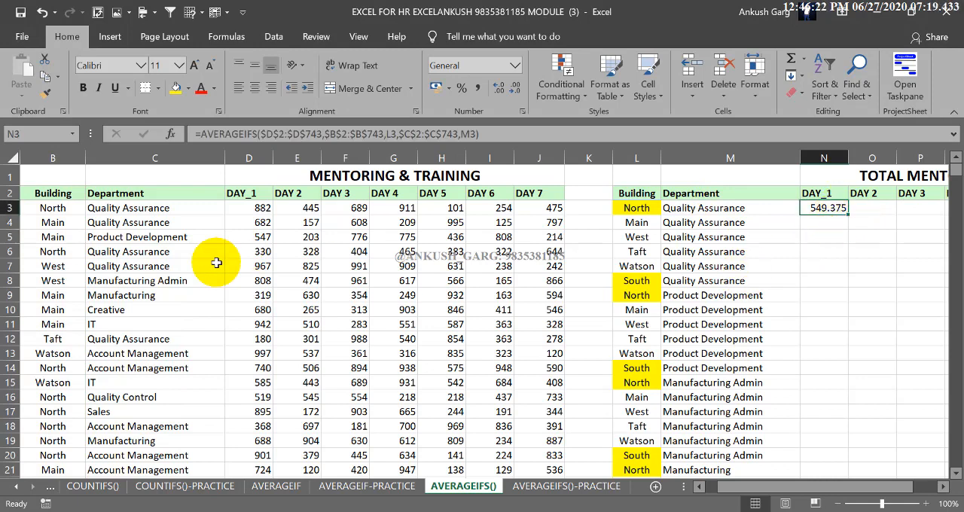
double_click(847, 214)
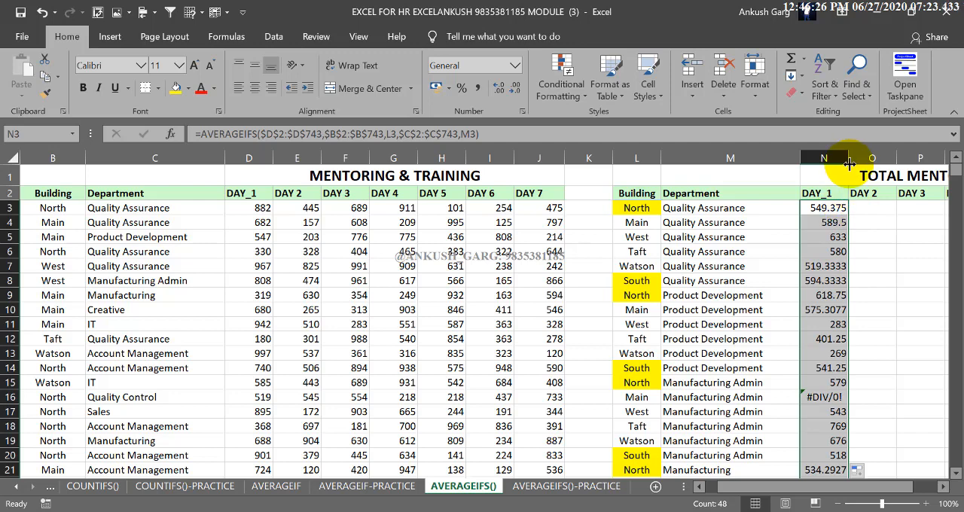
left_click_drag(848, 158, 854, 158)
left_click(514, 90)
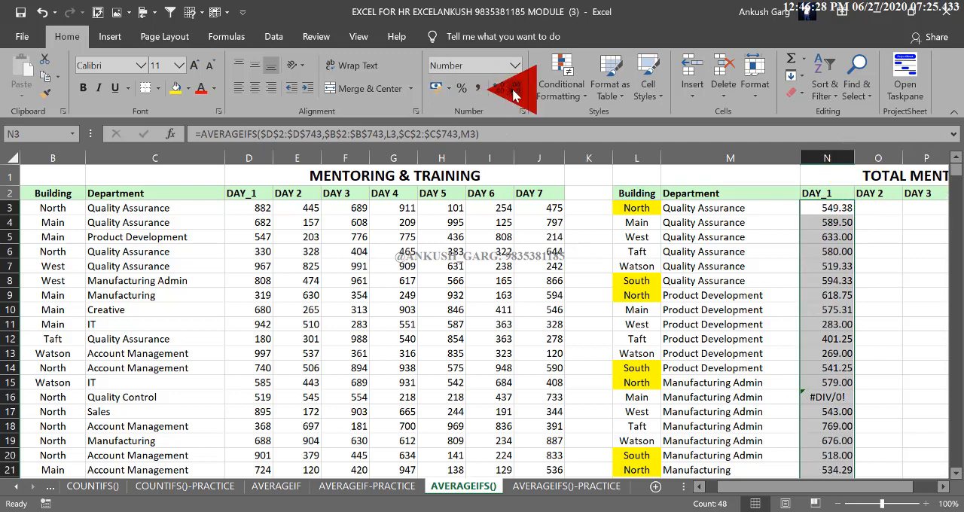
left_click(514, 89)
left_click(514, 90)
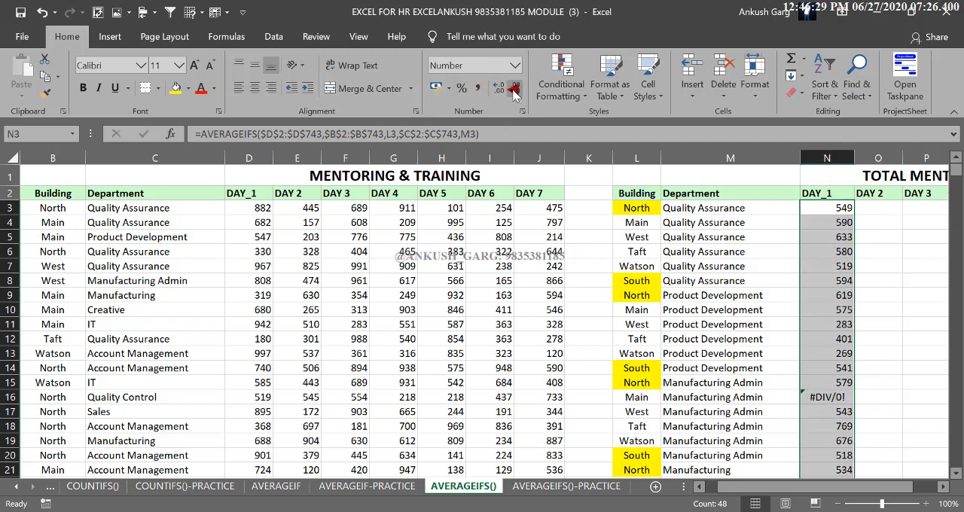
left_click(834, 209)
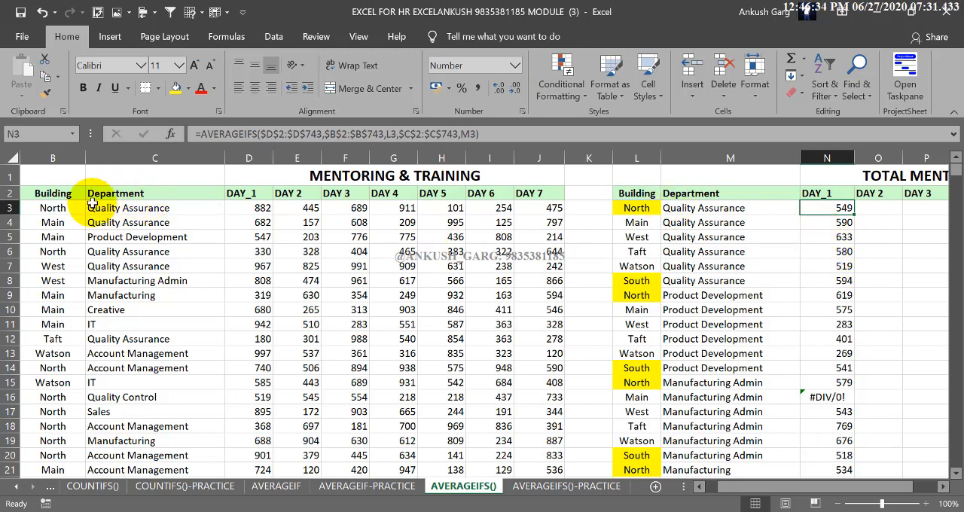
Add filters to the employee table's header cells from Building through DAY 7.
left_click_drag(60, 194, 530, 195)
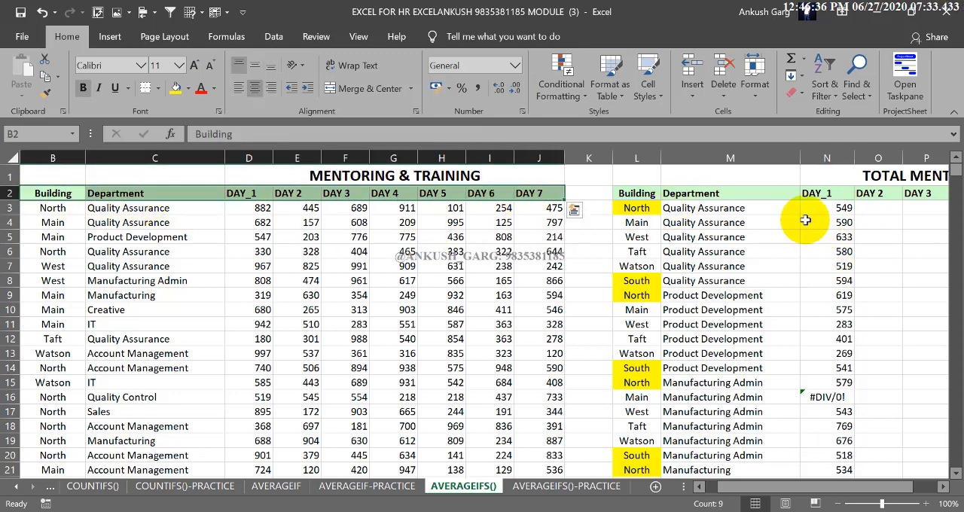
left_click(839, 94)
left_click(850, 172)
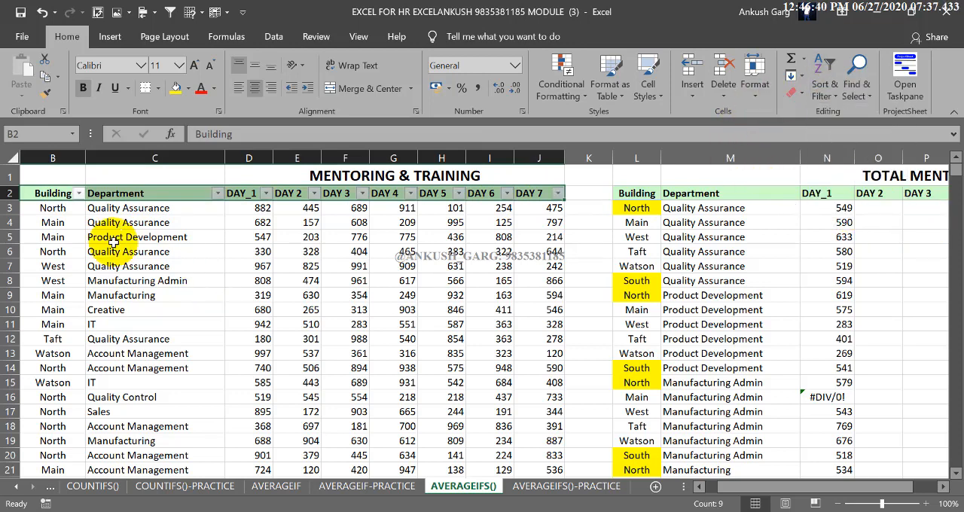
left_click(90, 222)
Filter the employee table's Building column to show only North records.
left_click(78, 193)
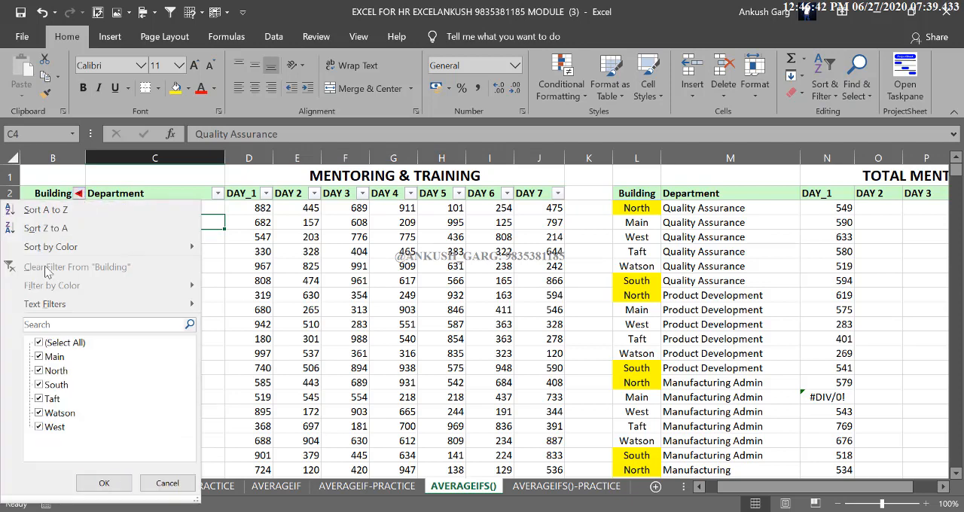
left_click(43, 342)
left_click(52, 372)
left_click(100, 483)
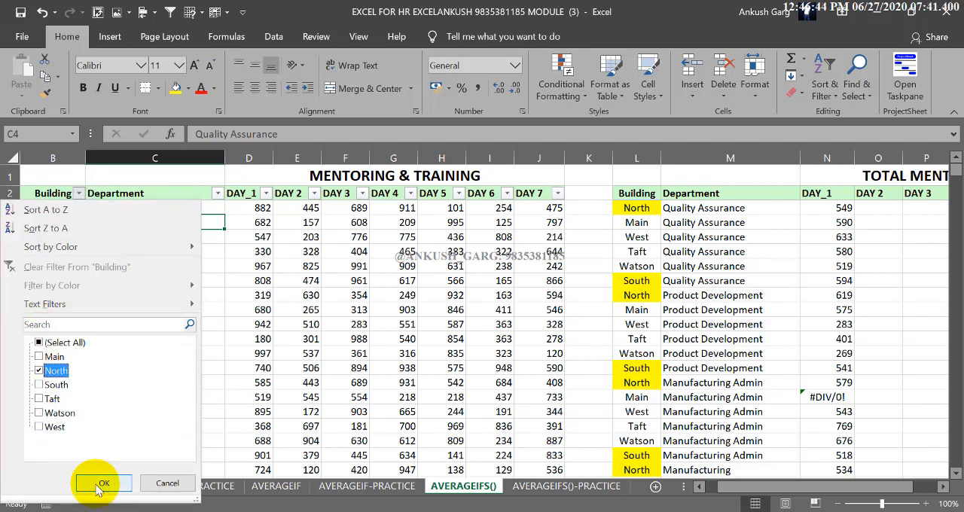
Filter the employee table's Department column to show only Quality Assurance records.
left_click(217, 193)
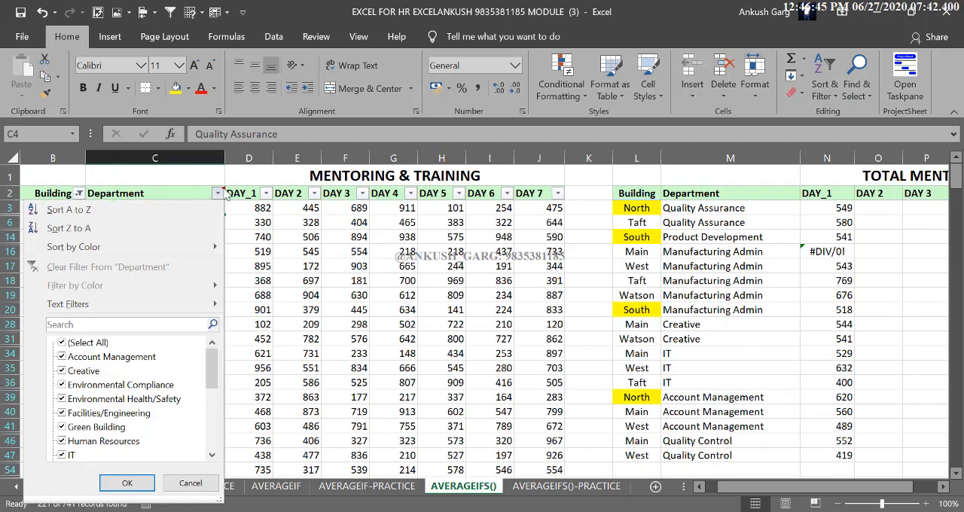
left_click(63, 342)
scroll(45, 342, "down", 3)
scroll(75, 380, "up", 3)
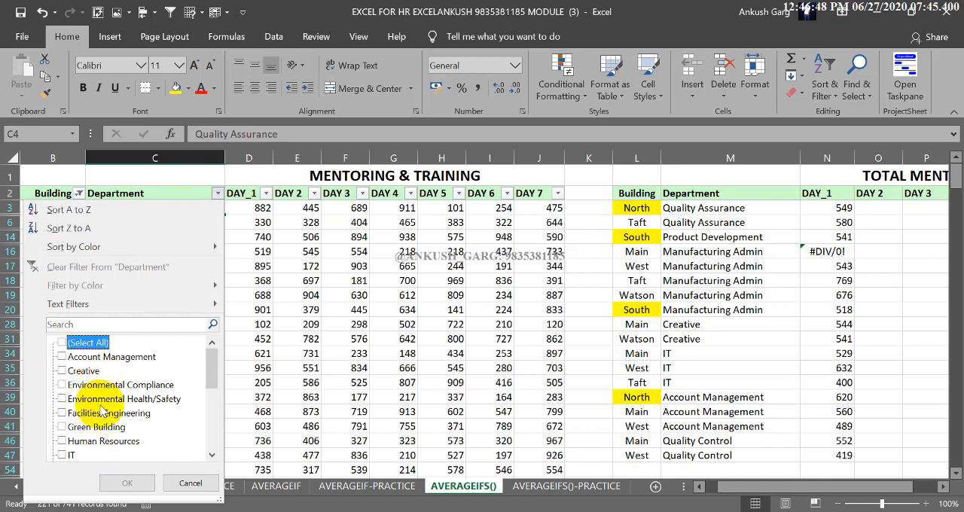
scroll(102, 414, "down", 5)
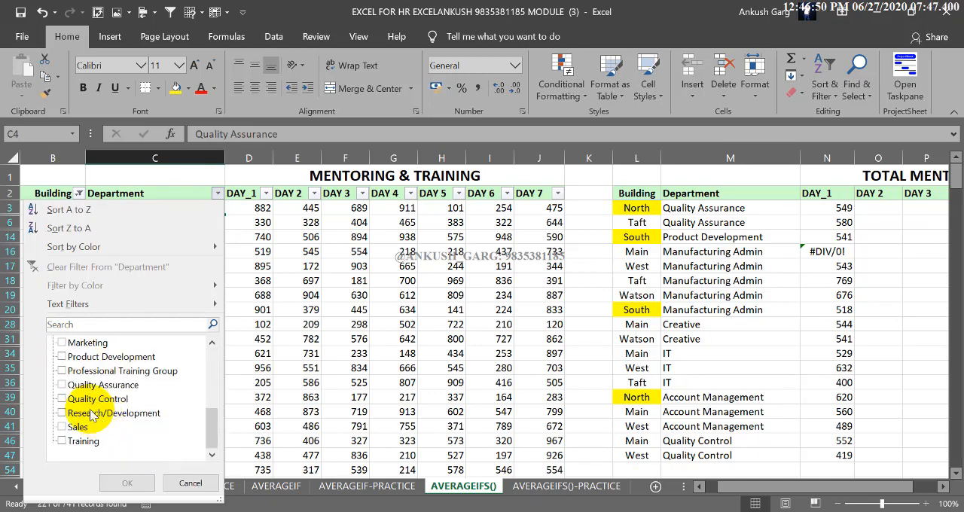
left_click(98, 385)
left_click(90, 398)
left_click(76, 398)
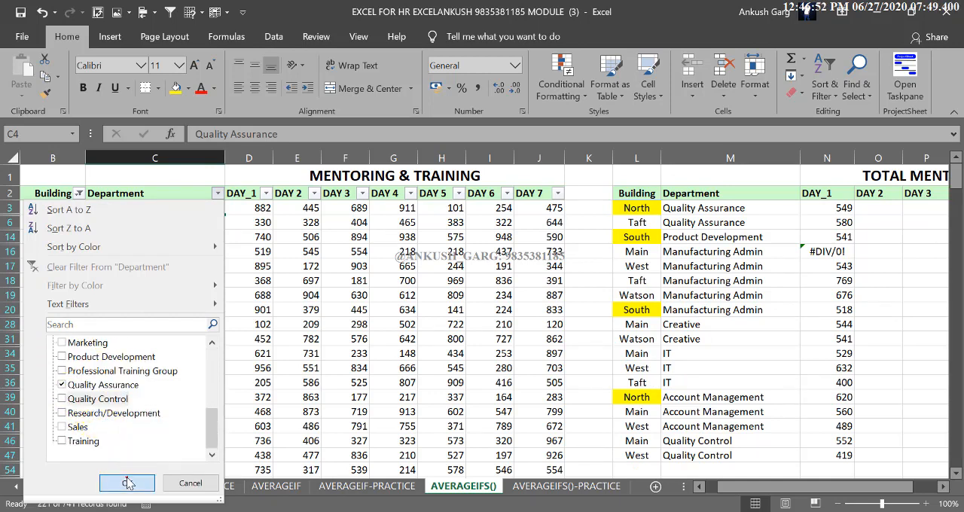
left_click(127, 483)
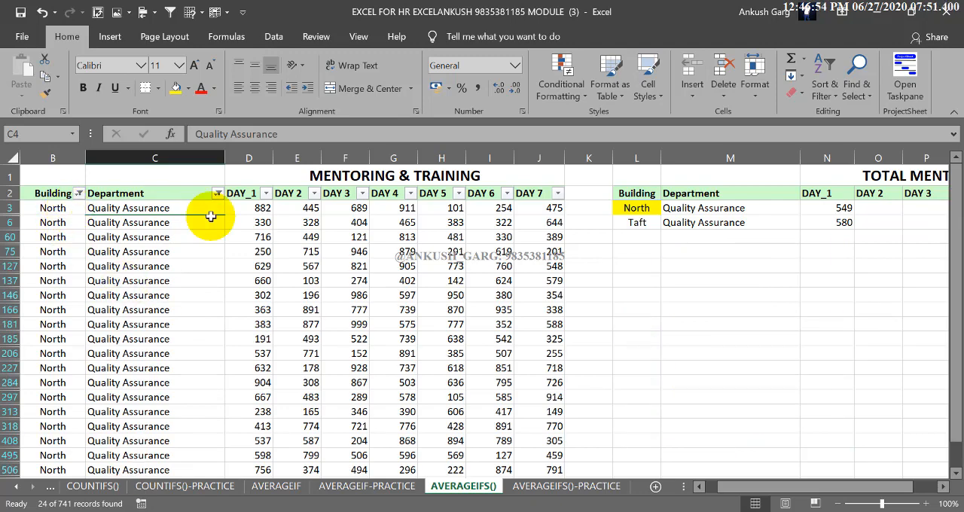
Select all filtered DAY_1 values from D3 down and compare their average with the North Quality Assurance AVERAGEIFS result in N3.
left_click(254, 208)
key("ctrl+shift+Down")
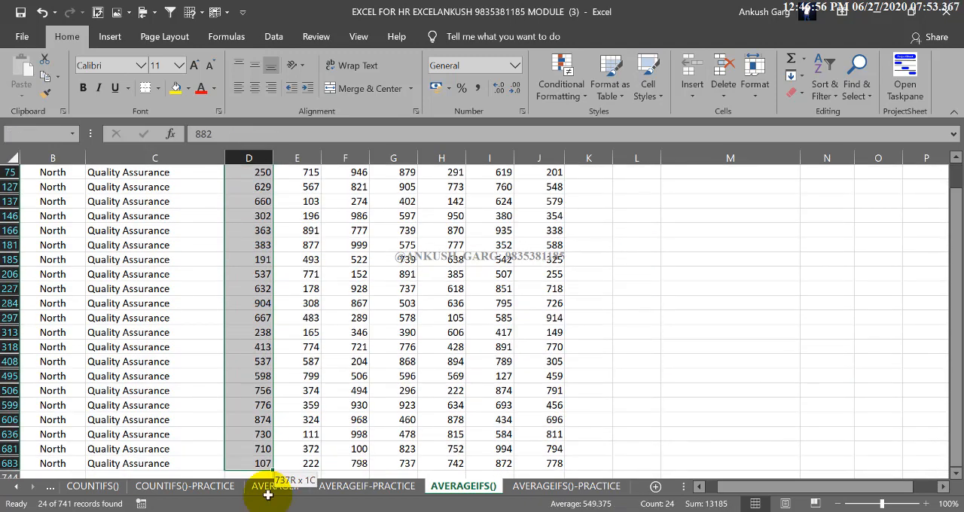
scroll(241, 389, "up", 2)
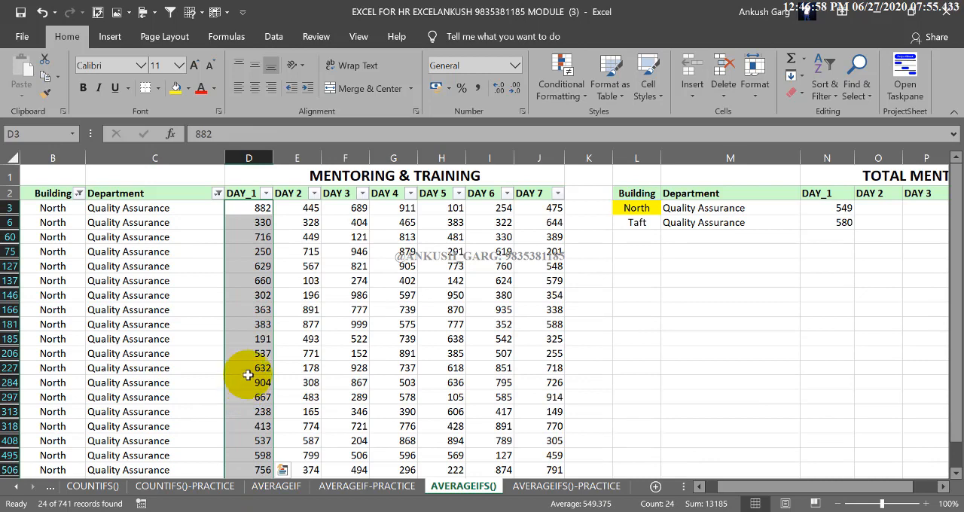
left_click(834, 208)
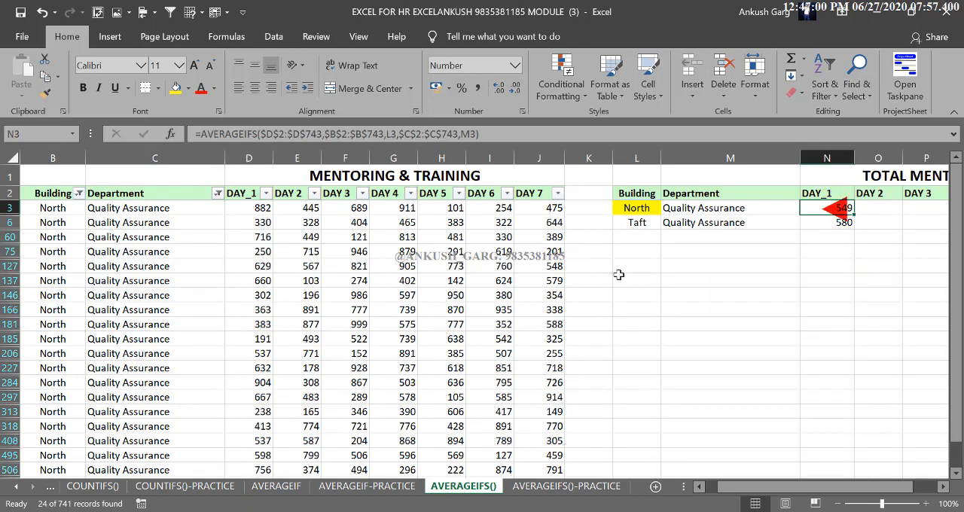
left_click(258, 211)
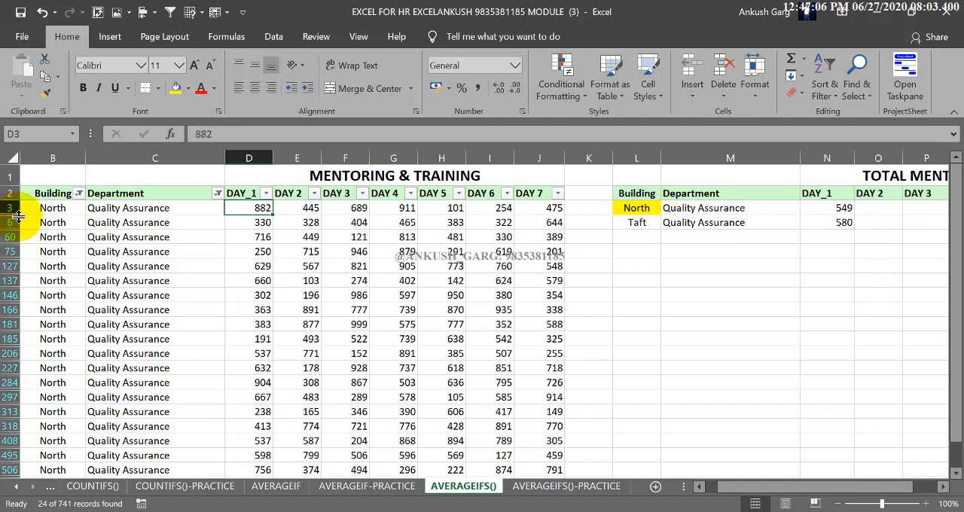
left_click(823, 208)
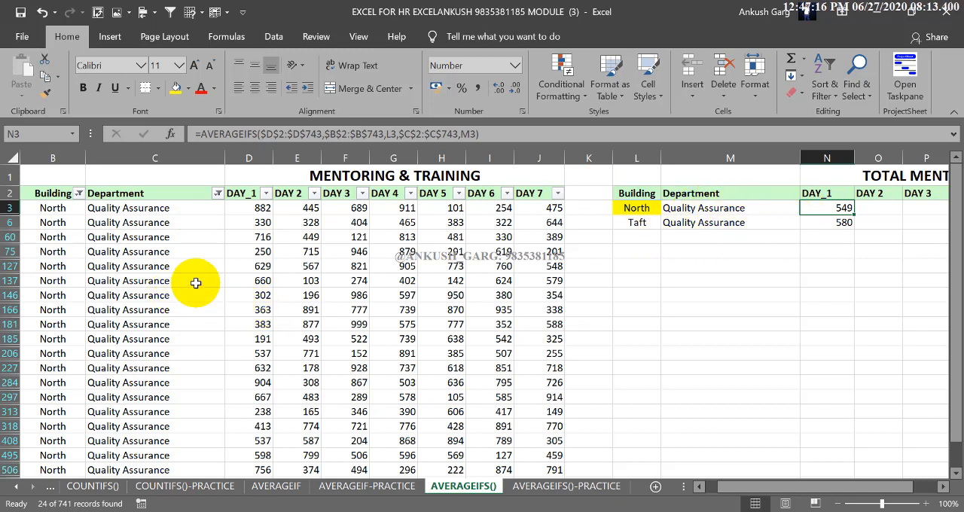
left_click(256, 207)
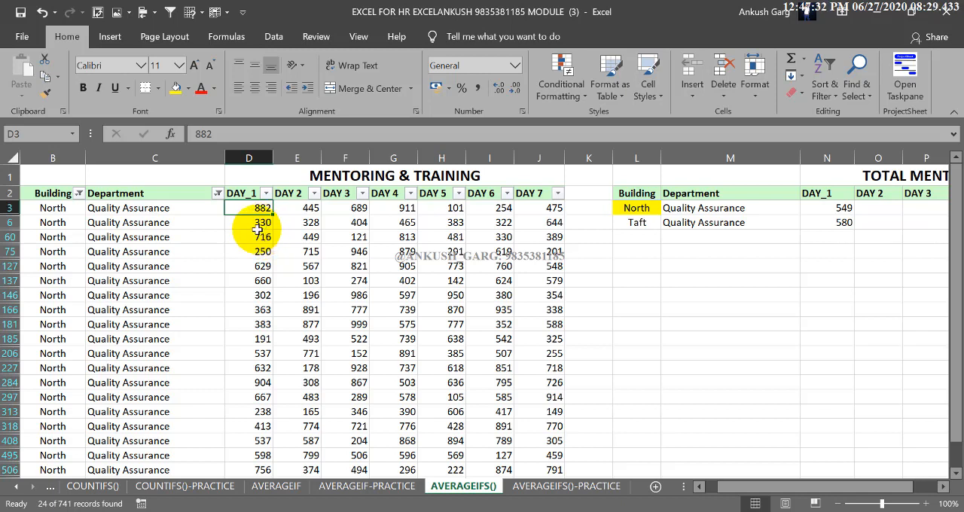
left_click(255, 222)
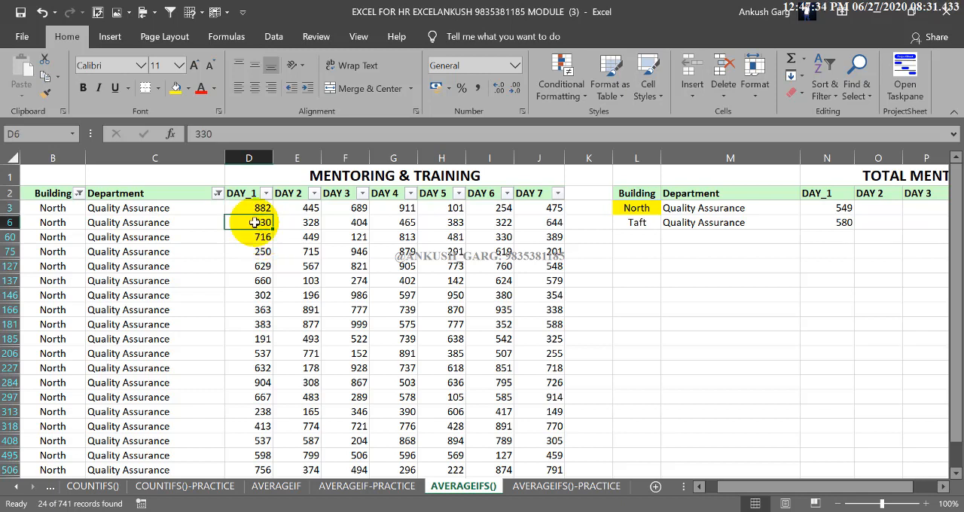